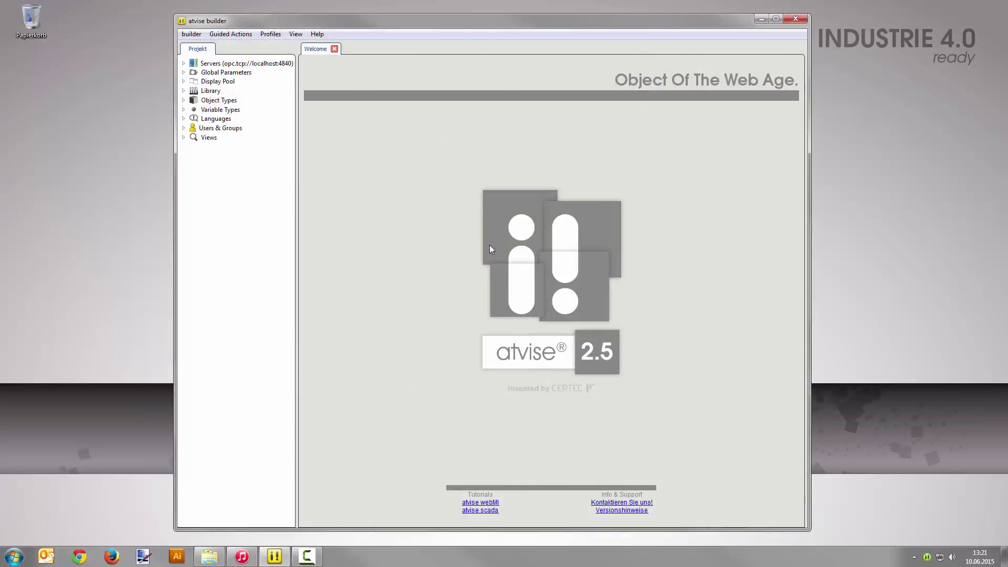
# Step: Add a new display named Bar to the Object Displays of the PROJECT library
pyautogui.click(183, 91)
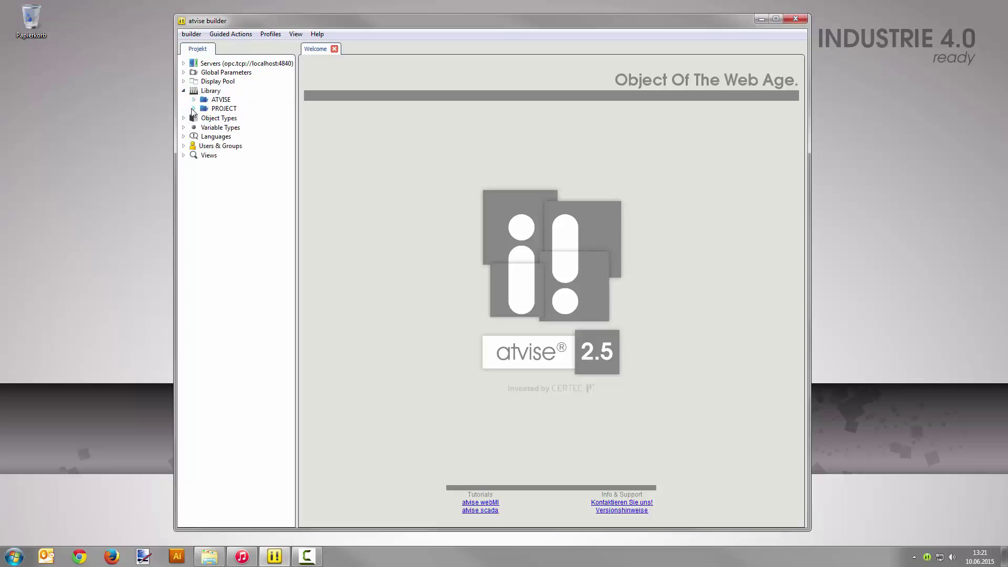
pyautogui.click(193, 108)
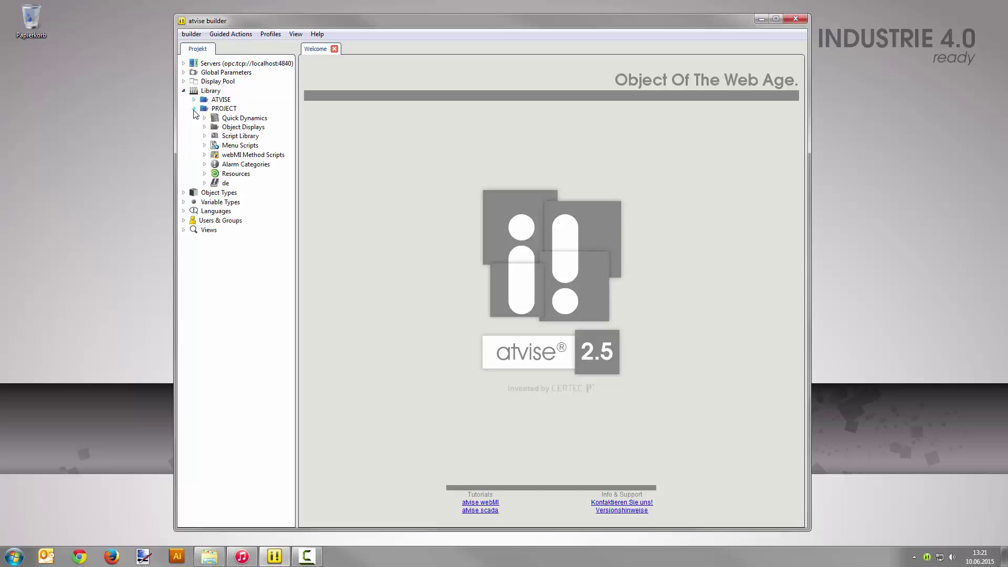
pyautogui.rightClick(283, 127)
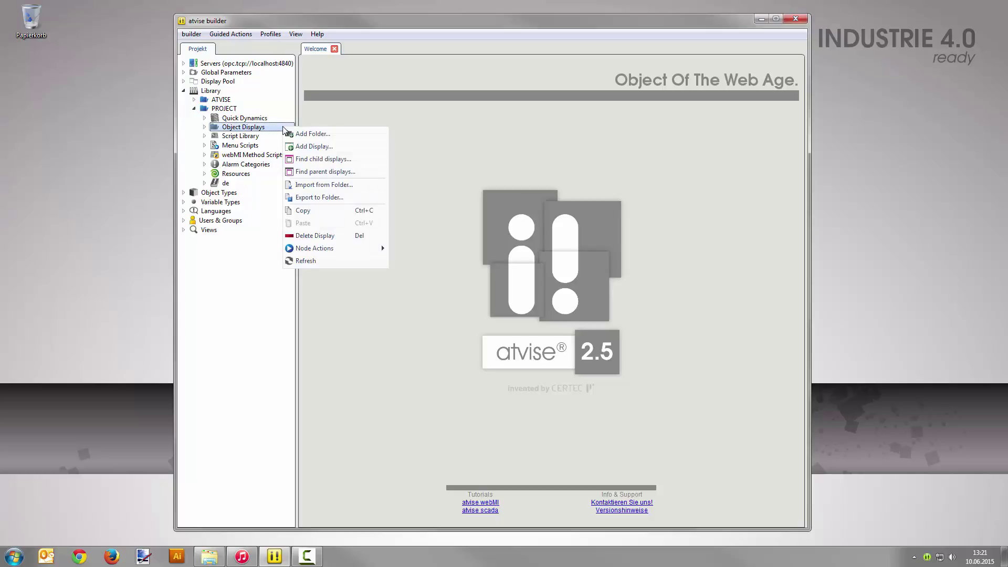
pyautogui.click(348, 146)
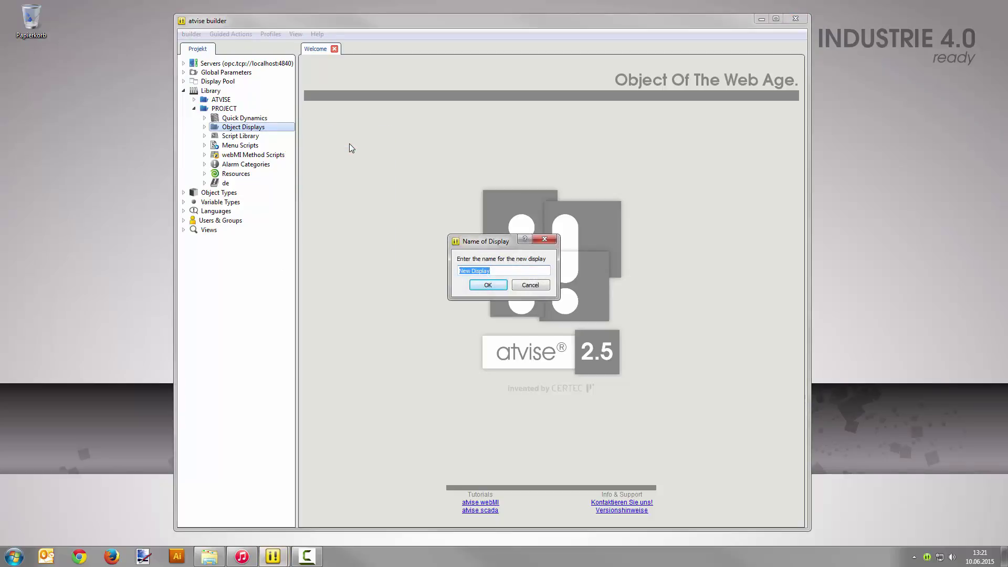
pyautogui.write('Bar')
pyautogui.click(483, 286)
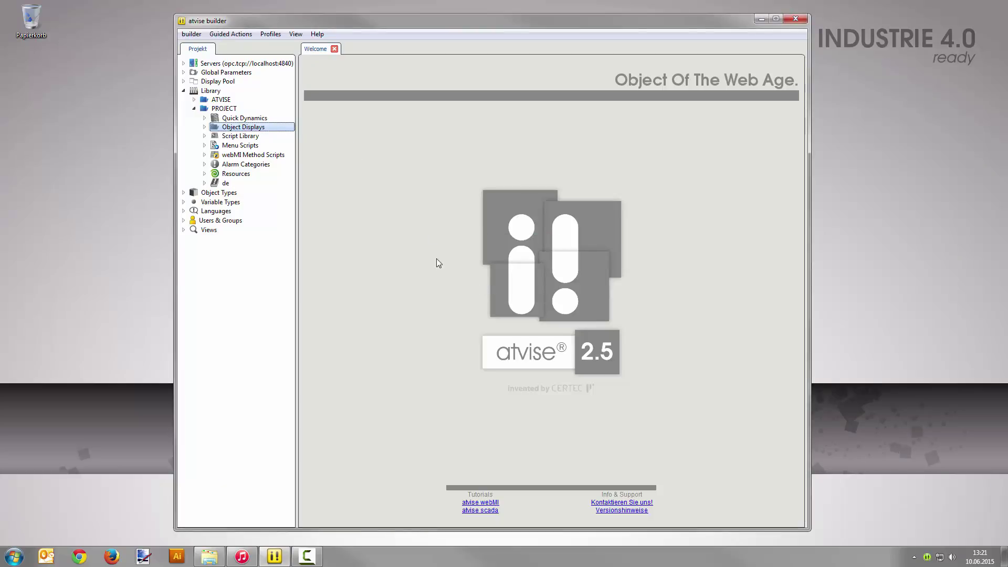
# Step: Open the Bar display for editing and set its dimensions to 60 px wide and 150 px high
pyautogui.click(205, 127)
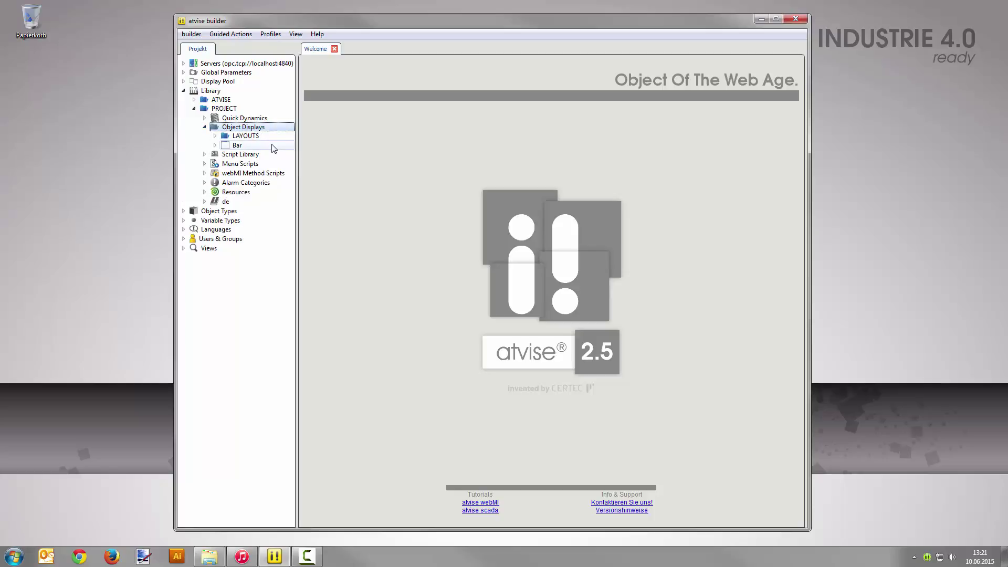
pyautogui.doubleClick(237, 145)
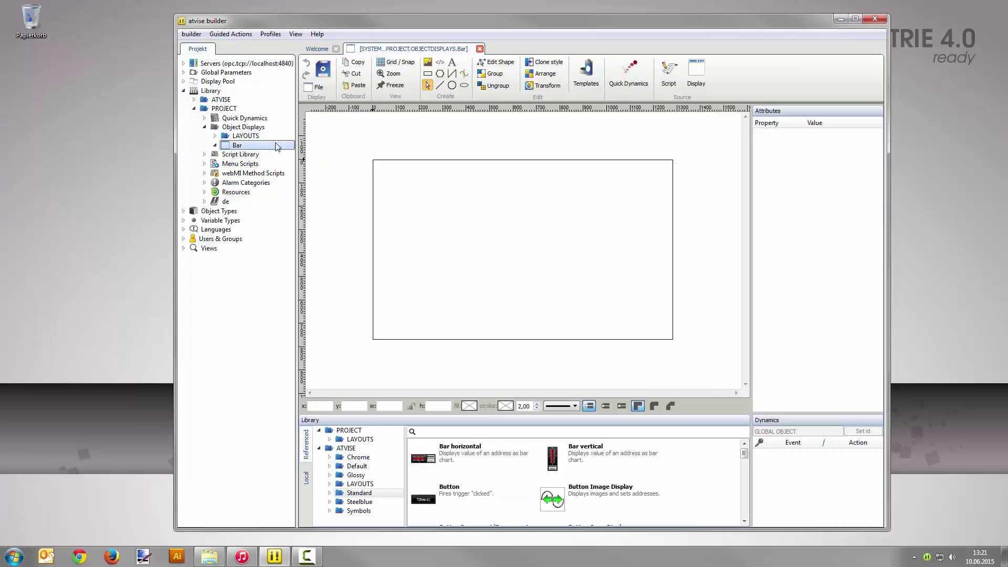
pyautogui.click(316, 84)
pyautogui.click(339, 189)
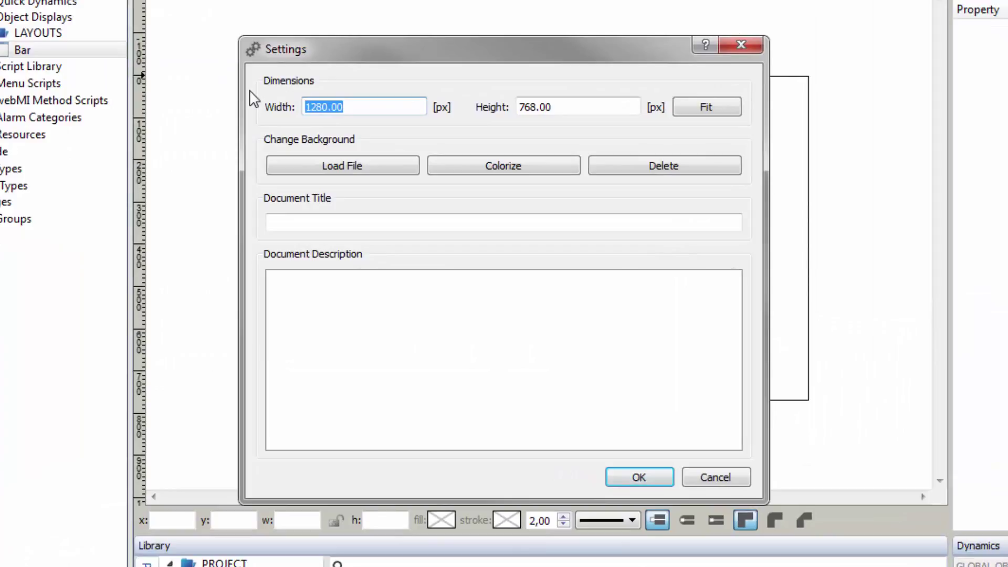
pyautogui.write('60')
pyautogui.press('Tab')
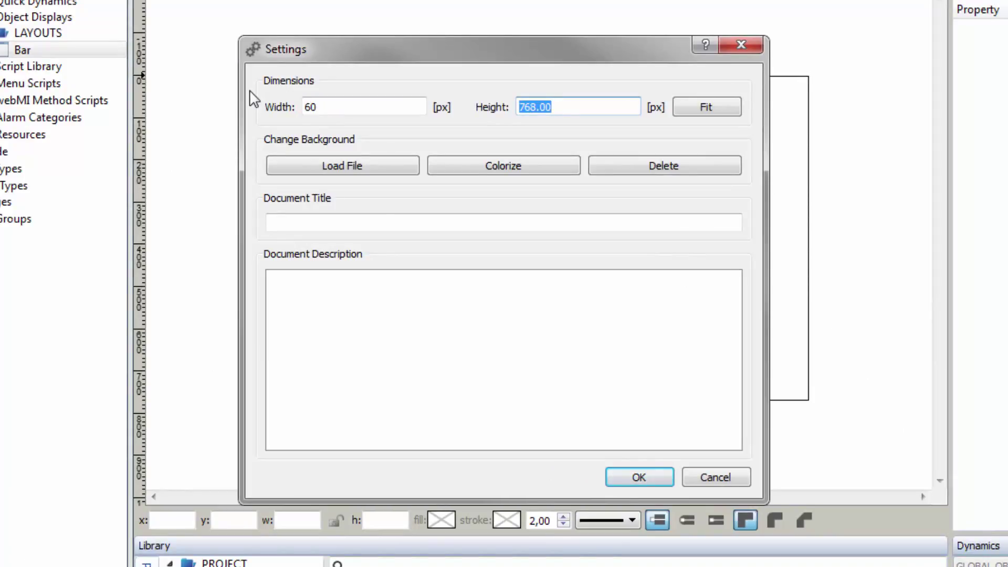
pyautogui.write('150')
pyautogui.click(637, 479)
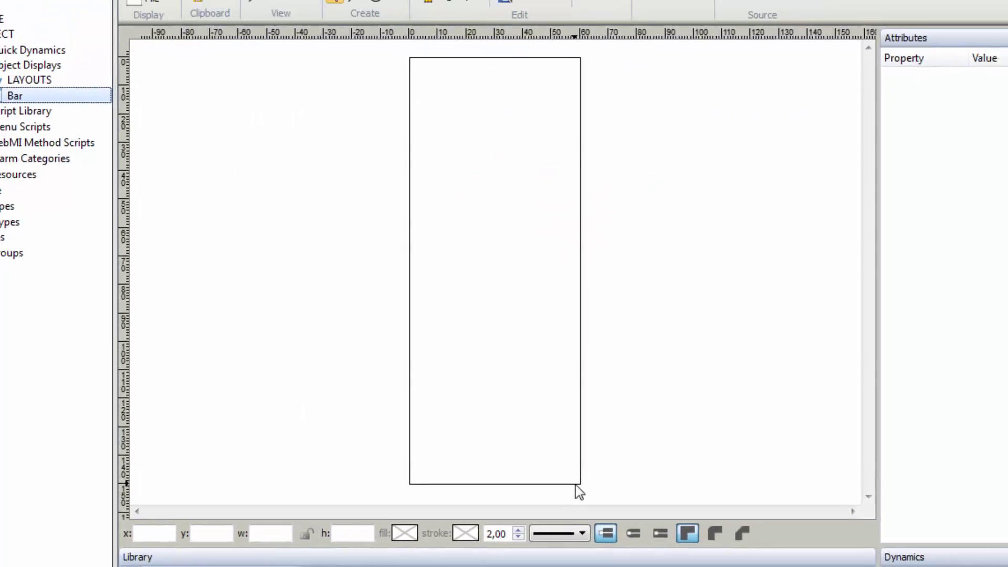
# Step: Enable the display grid with a width of 10 and a height of 10
pyautogui.click(255, 35)
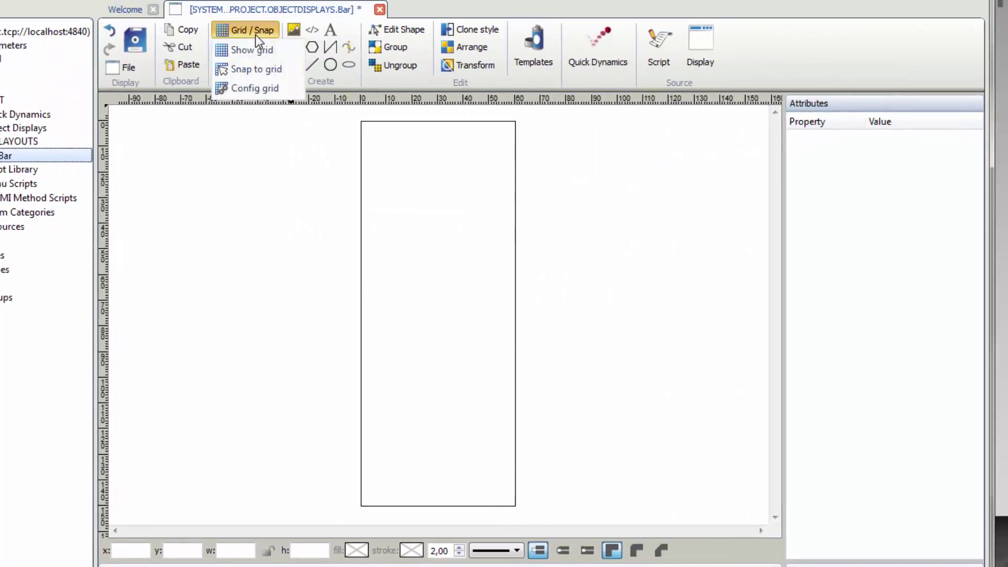
pyautogui.click(260, 86)
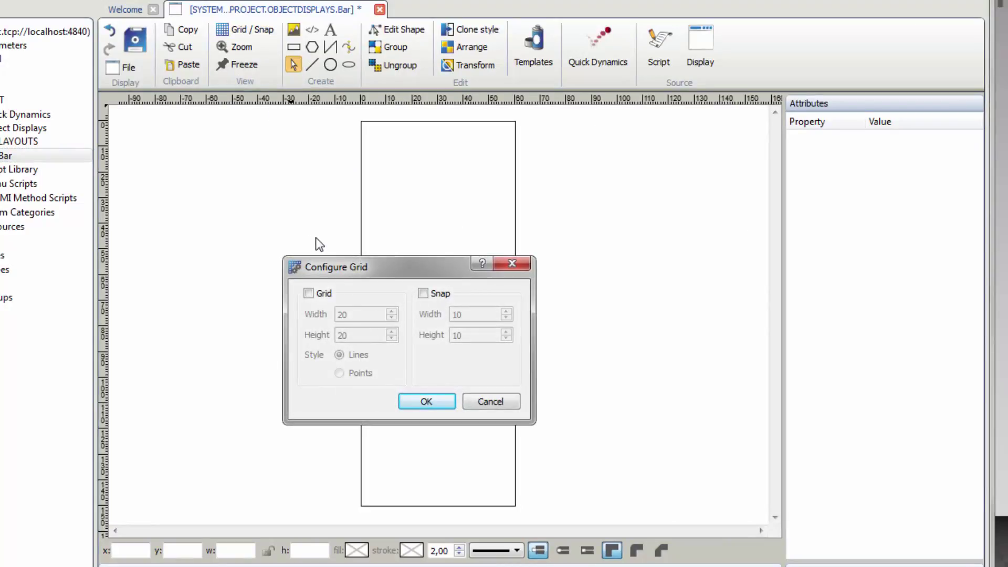
pyautogui.click(308, 293)
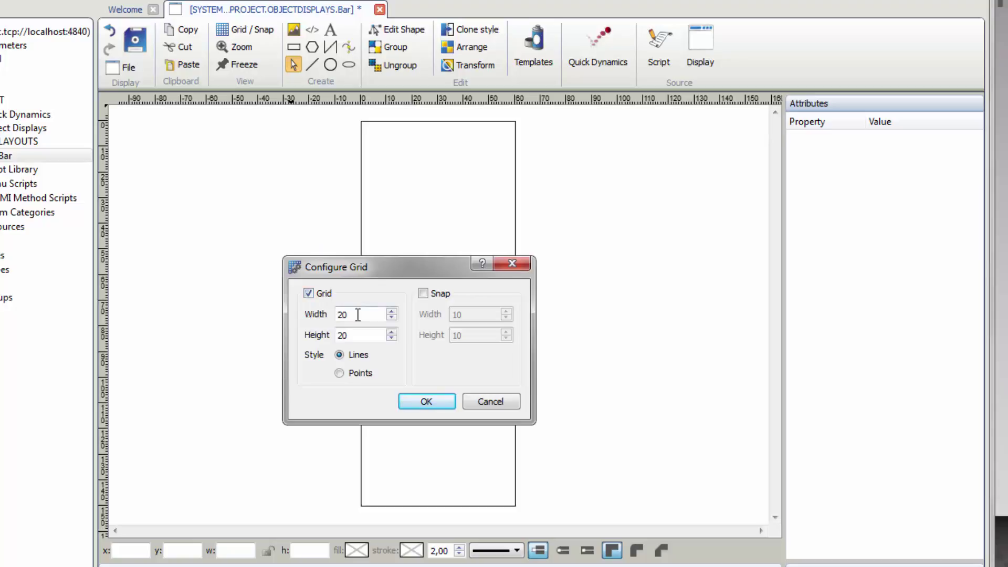
pyautogui.moveTo(367, 314); pyautogui.dragTo(309, 313)
pyautogui.write('10')
pyautogui.press('Tab')
pyautogui.write('10')
# Step: Enable snapping with a snap width and height of 5 and apply the grid configuration
pyautogui.press('Tab')
pyautogui.press('Tab')
pyautogui.press('space')
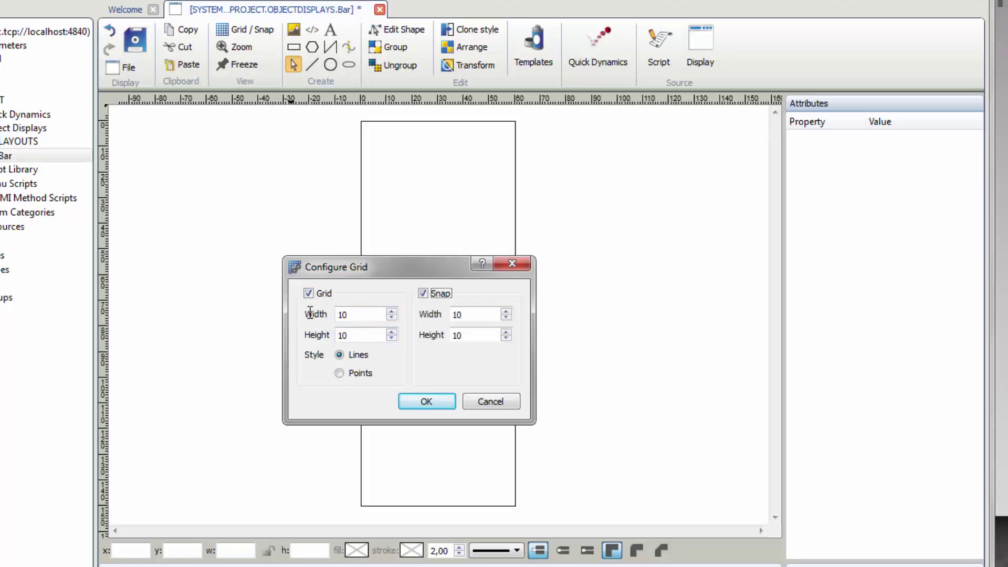
pyautogui.press('Tab')
pyautogui.write('5')
pyautogui.press('Tab')
pyautogui.write('5')
pyautogui.click(429, 402)
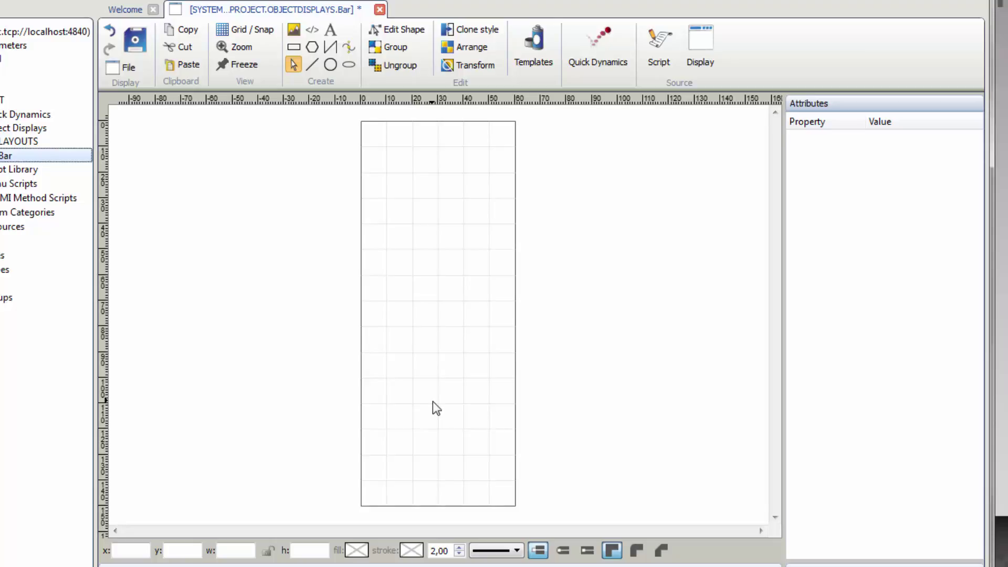
# Step: Draw a 60 × 150 rectangle covering the whole display and fill it with light gray
pyautogui.click(294, 47)
pyautogui.moveTo(360, 118); pyautogui.dragTo(517, 504)
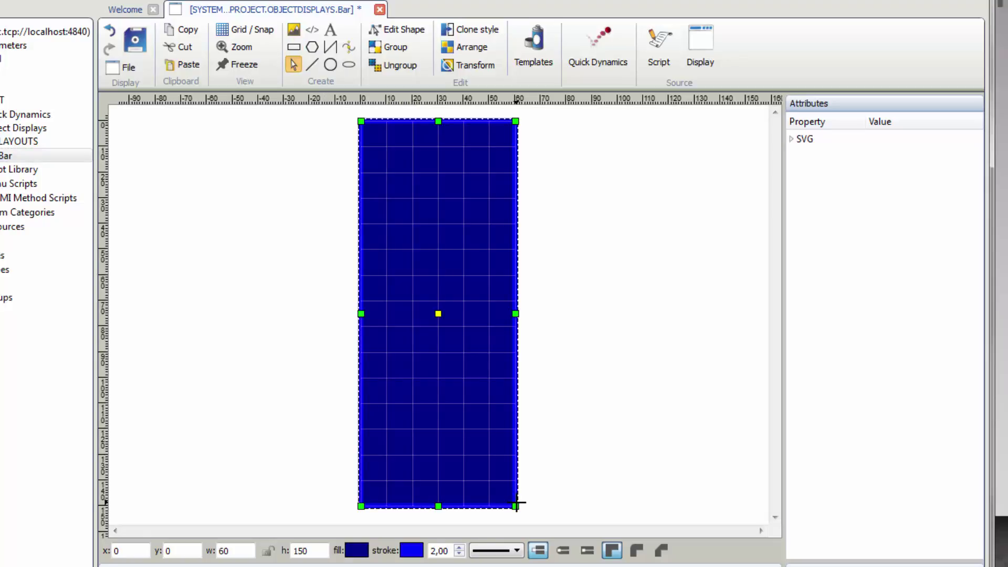
pyautogui.click(357, 551)
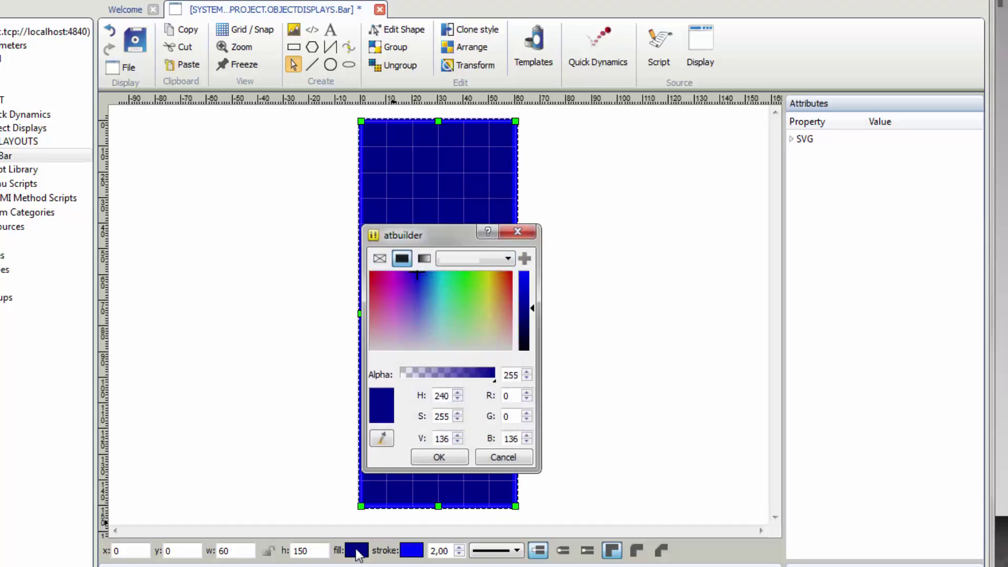
pyautogui.click(508, 347)
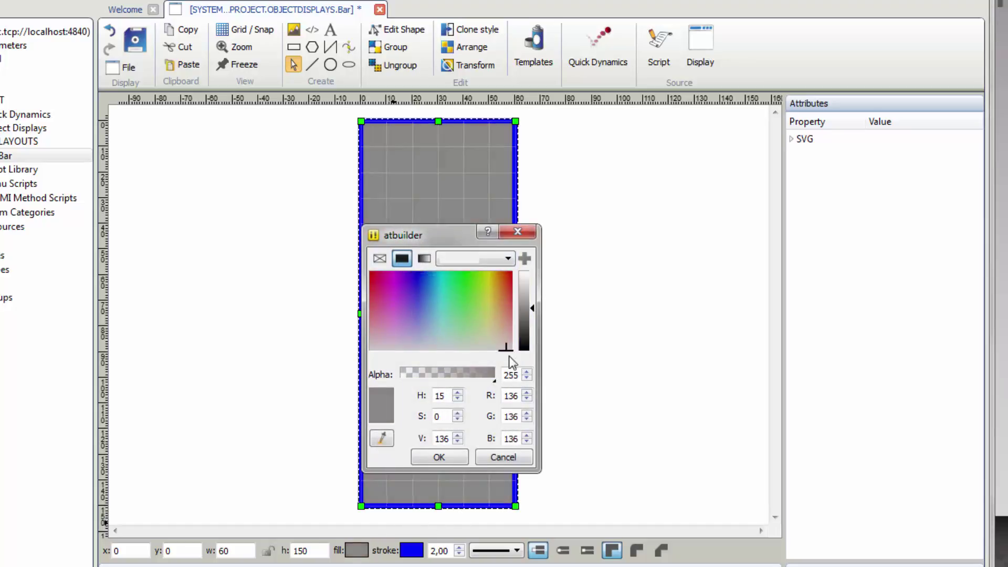
pyautogui.click(526, 285)
pyautogui.click(458, 456)
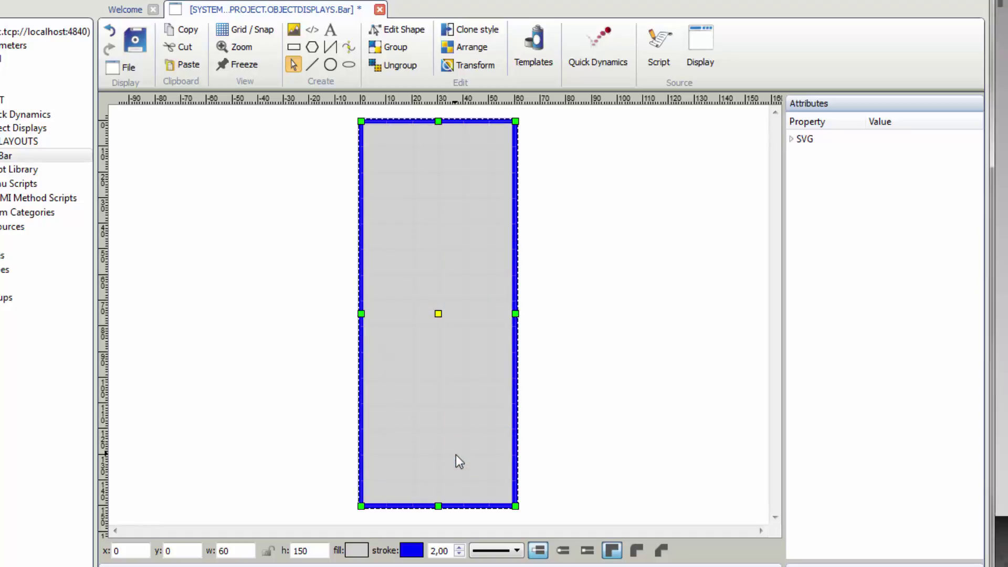
# Step: Set the background rectangle's stroke color to none and its stroke width to 0
pyautogui.click(412, 550)
pyautogui.click(380, 258)
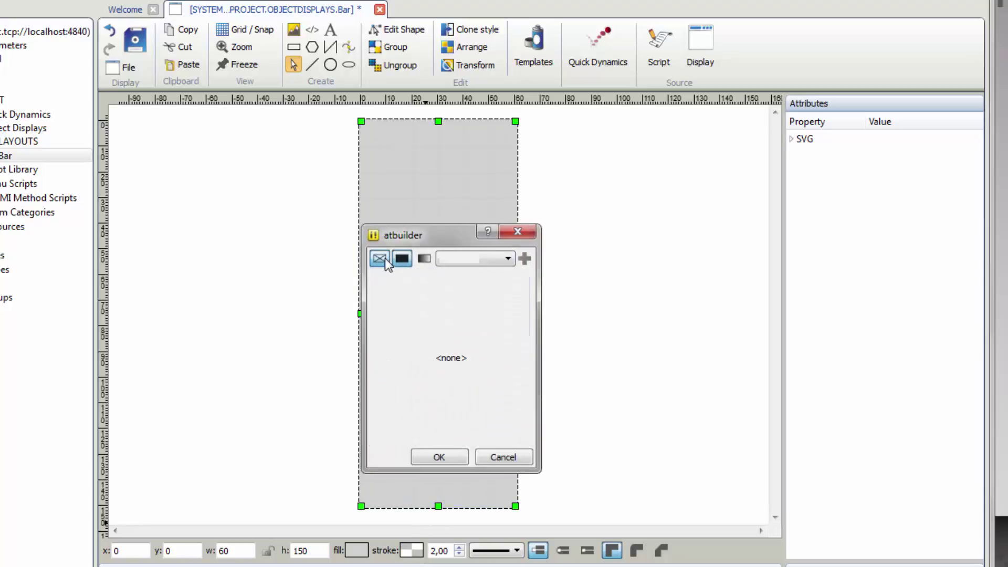
pyautogui.click(440, 456)
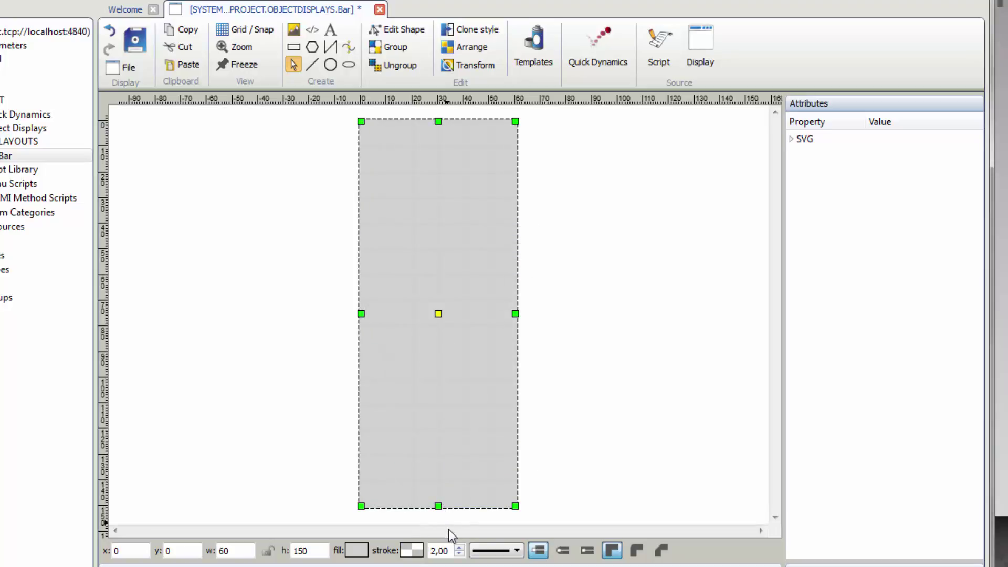
pyautogui.click(460, 554)
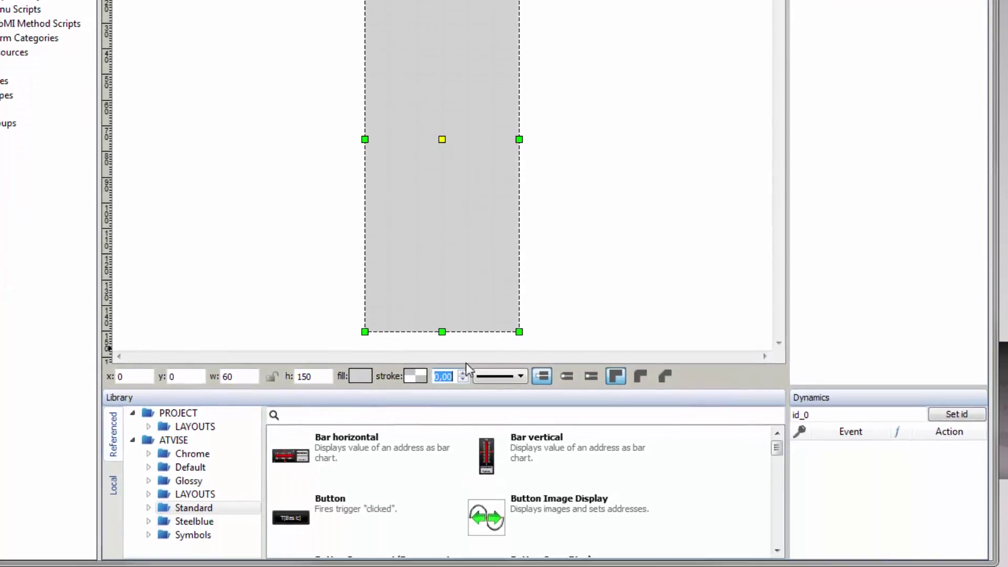
# Step: Place the Bar scale - 20 symbol from the ATVISE scales on the background rectangle at x 10, y 5
pyautogui.click(148, 534)
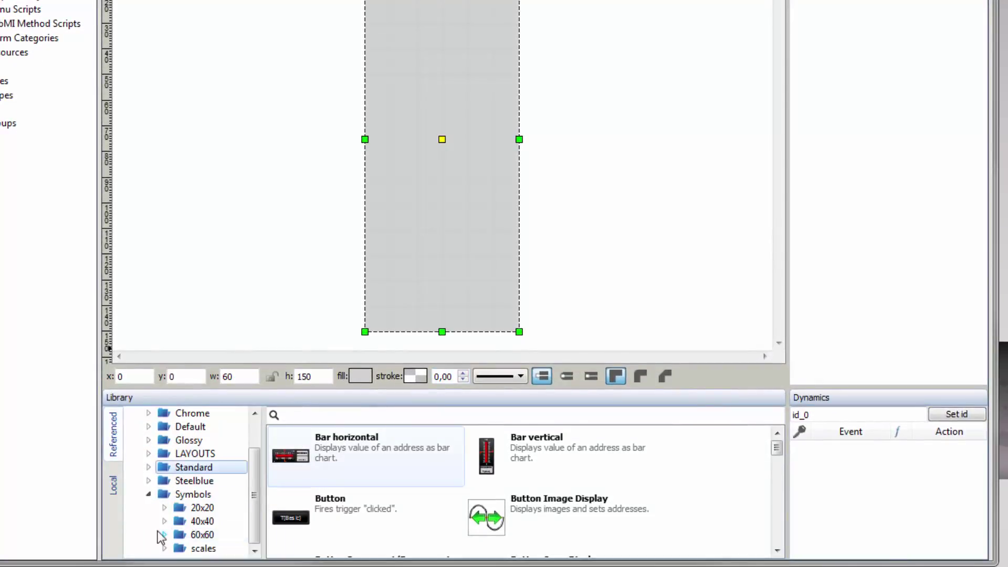
pyautogui.click(205, 548)
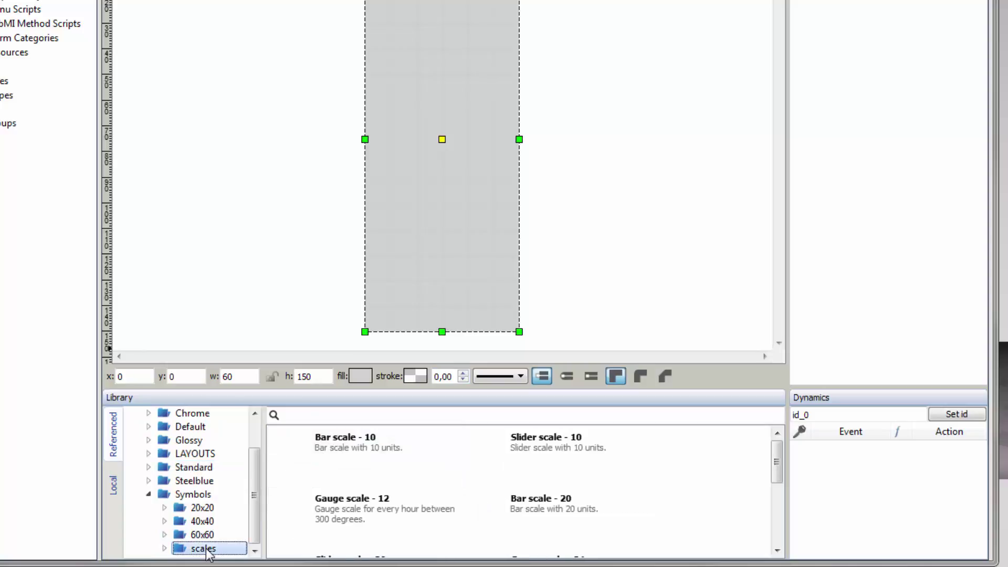
pyautogui.moveTo(472, 536)
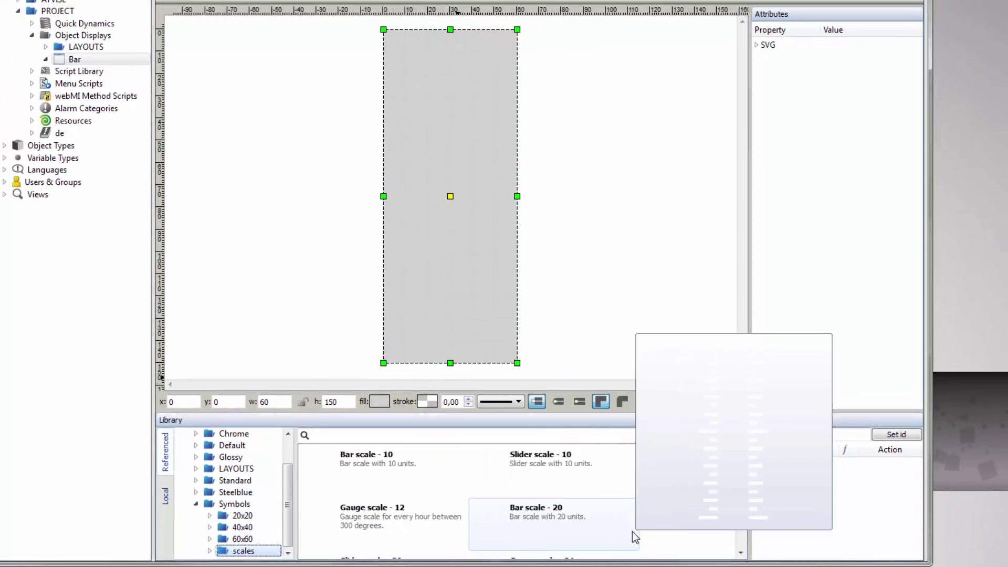
pyautogui.moveTo(632, 531); pyautogui.dragTo(409, 42)
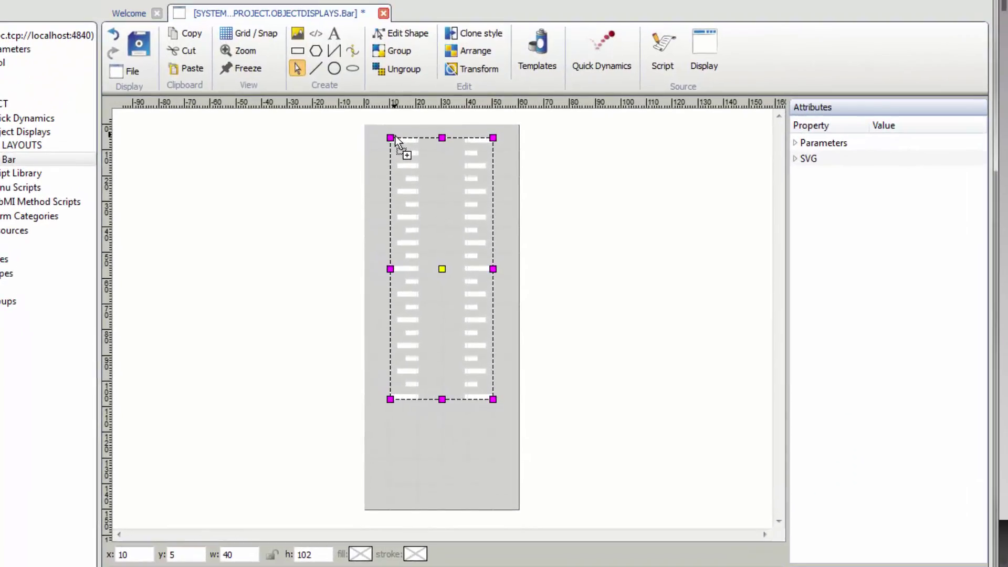
# Step: Resize the bar scale to 50 wide and 105 high and set its x position to 5
pyautogui.click(228, 556)
pyautogui.moveTo(230, 555); pyautogui.dragTo(214, 557)
pyautogui.write('50')
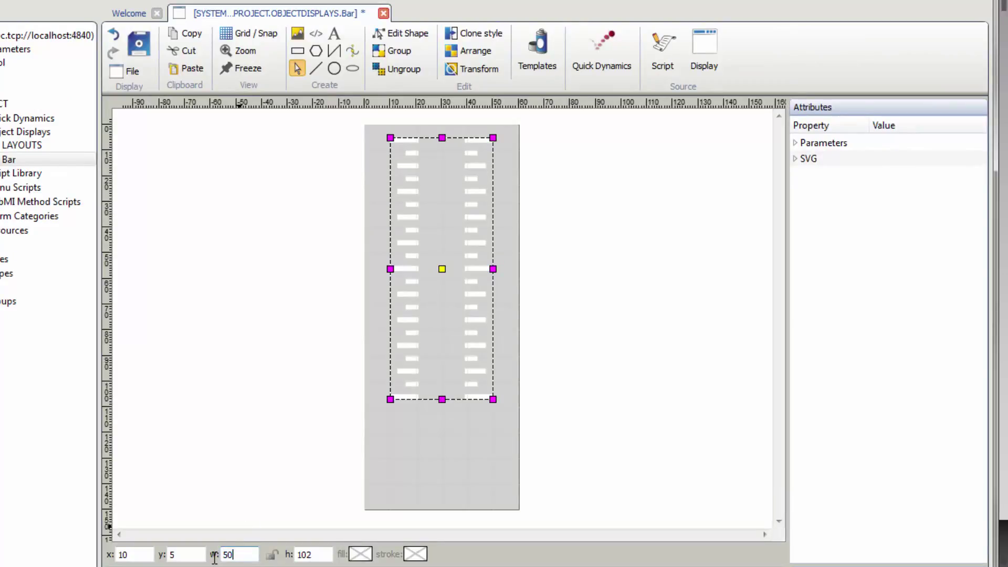
pyautogui.press('Tab')
pyautogui.write('105')
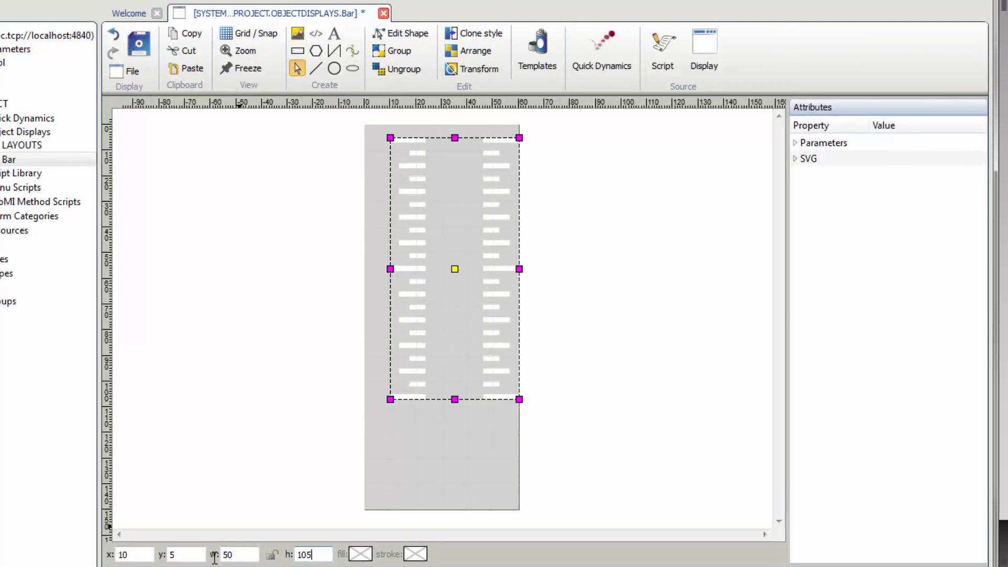
pyautogui.press('Return')
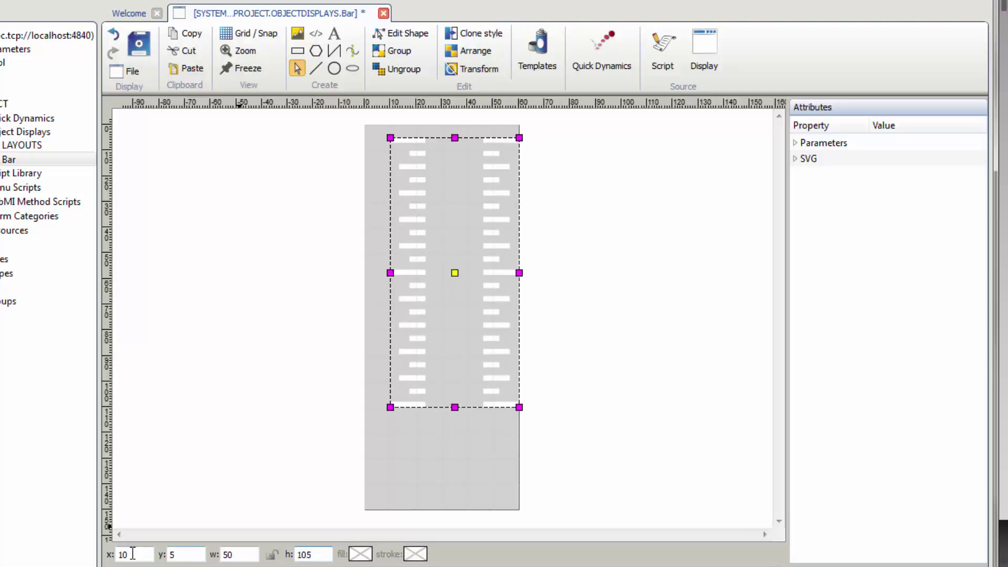
pyautogui.moveTo(133, 555); pyautogui.dragTo(110, 554)
pyautogui.write('5')
pyautogui.press('Return')
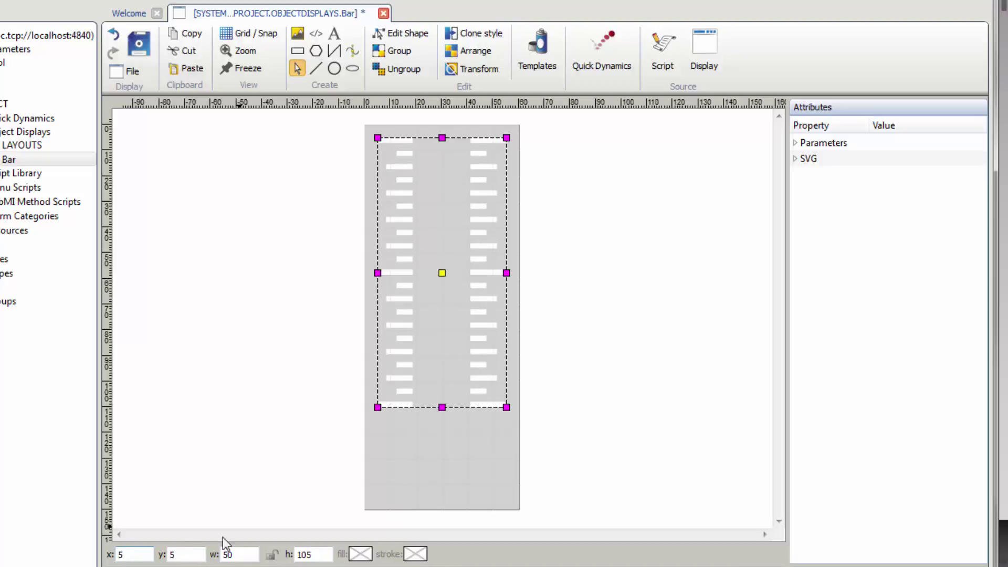
# Step: Change the bar scale's scale color parameter to dark gray #5d5d5d
pyautogui.click(795, 143)
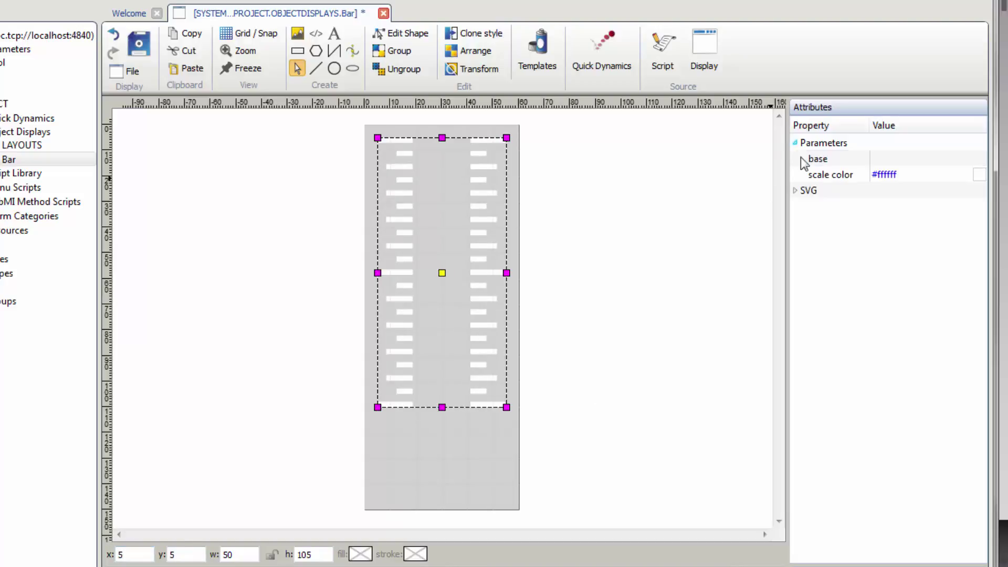
pyautogui.click(979, 174)
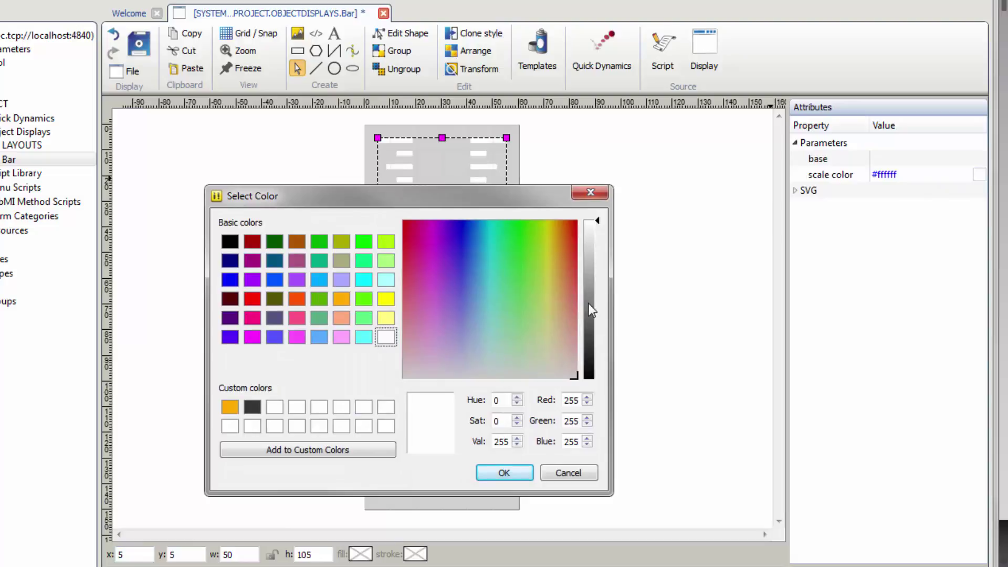
pyautogui.moveTo(588, 303); pyautogui.dragTo(590, 321)
pyautogui.click(515, 469)
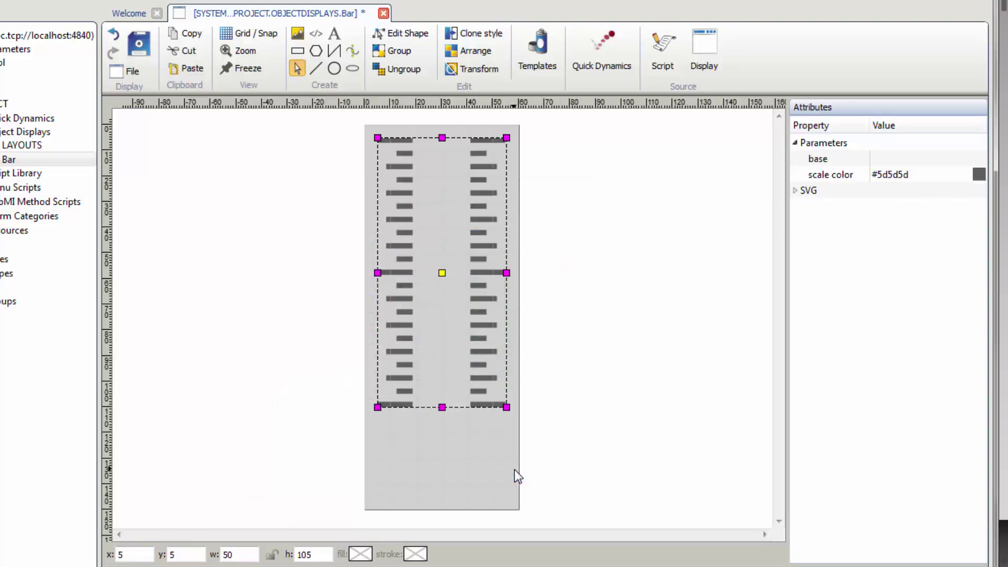
# Step: Draw a 20 × 105 rectangle at x 20, y 5 between the two rows of scale marks and copy it
pyautogui.click(300, 50)
pyautogui.moveTo(417, 137)
pyautogui.mouseDown()
pyautogui.moveTo(428, 243)
pyautogui.moveTo(466, 406)
pyautogui.mouseUp()
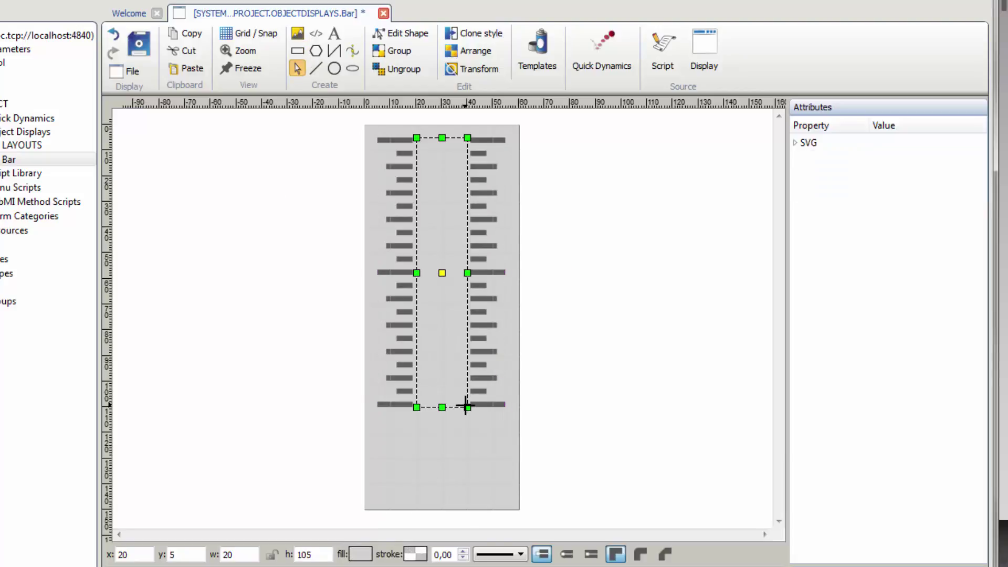
pyautogui.hotkey('ctrl', 'c')
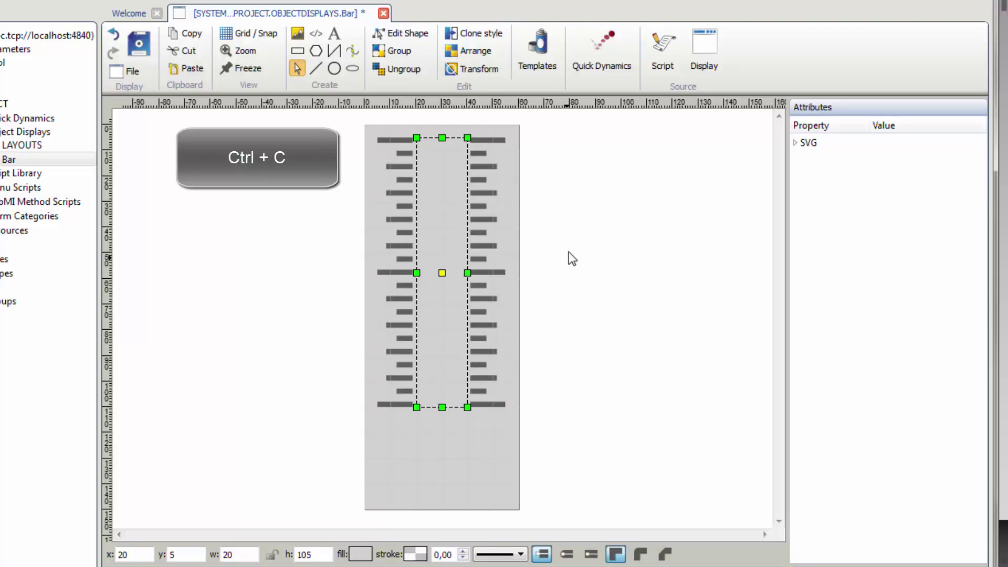
# Step: Paste the copied rectangle at x 100, y 20, and fill the original between the scale marks with dark brown (RGB 104, 71, 2)
pyautogui.hotkey('ctrl', 'v')
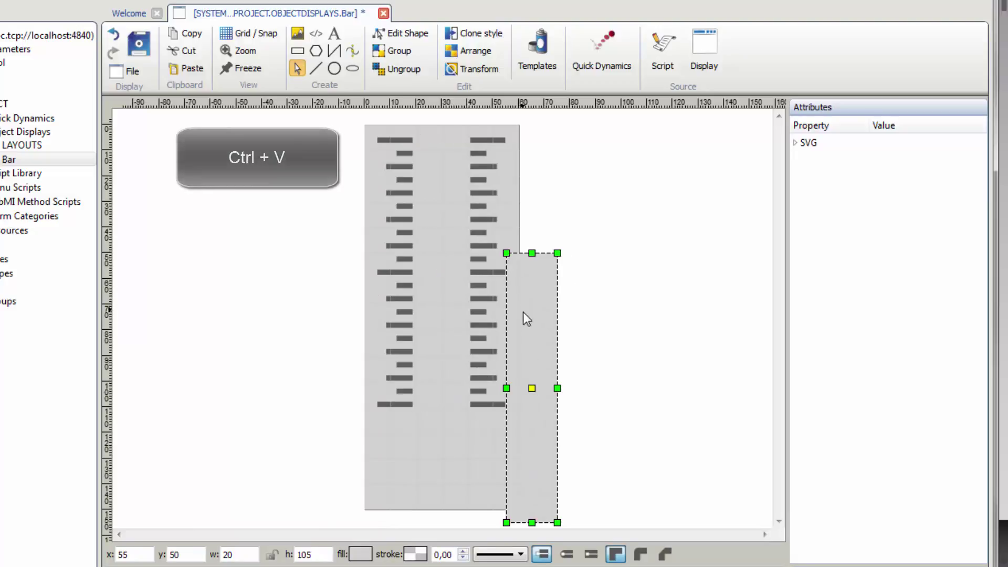
pyautogui.moveTo(523, 312); pyautogui.dragTo(631, 235)
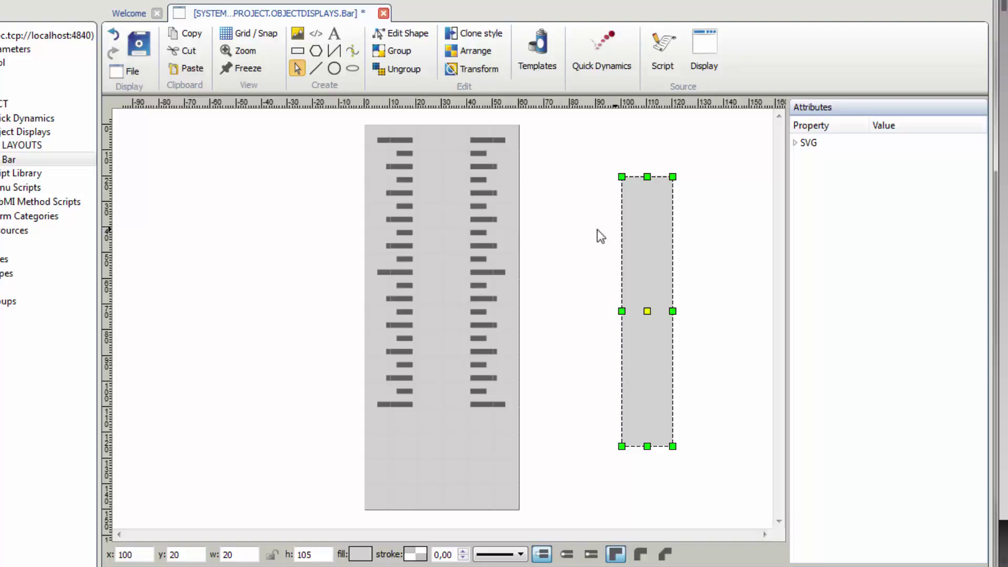
pyautogui.click(449, 223)
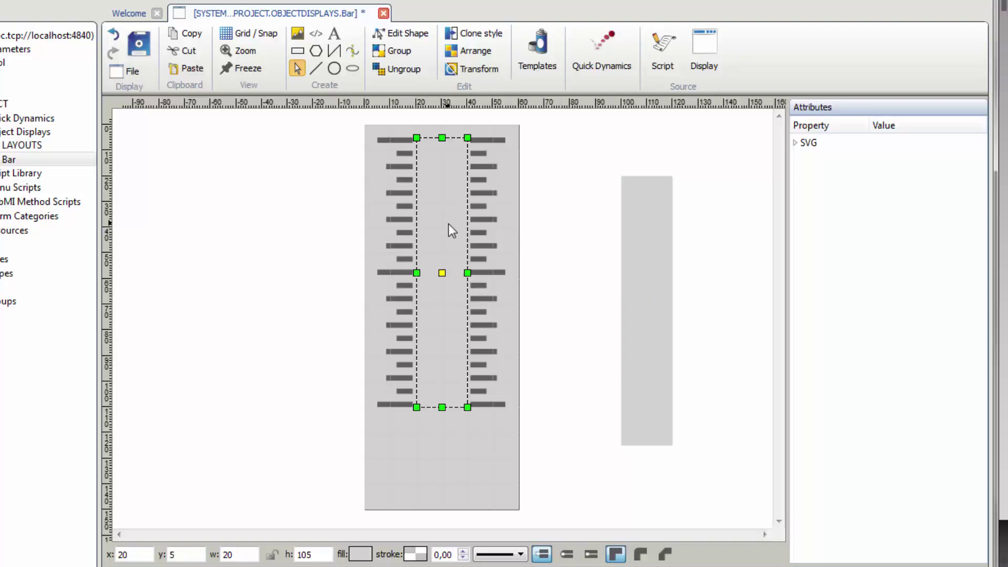
pyautogui.click(362, 554)
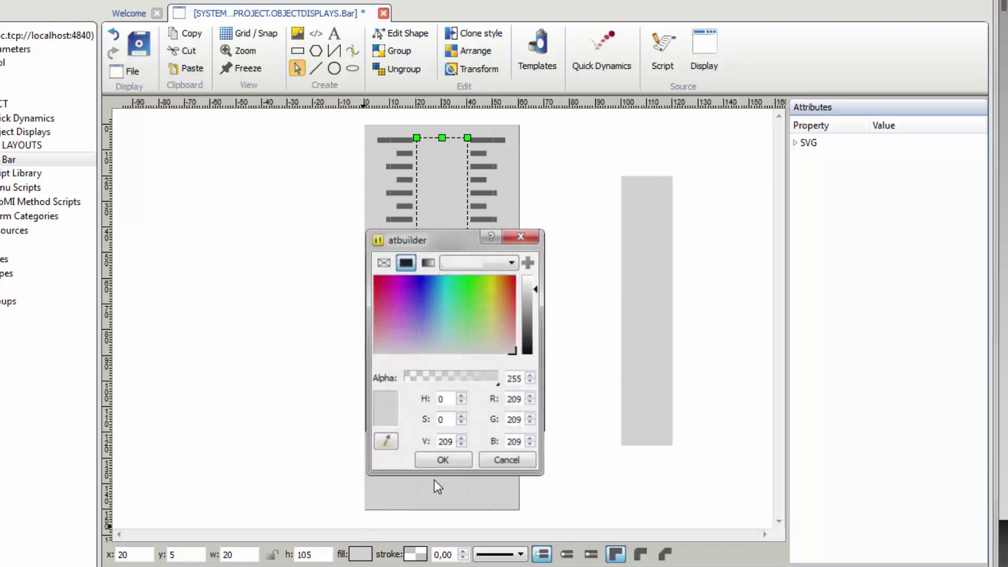
pyautogui.click(499, 278)
pyautogui.moveTo(530, 315); pyautogui.dragTo(529, 322)
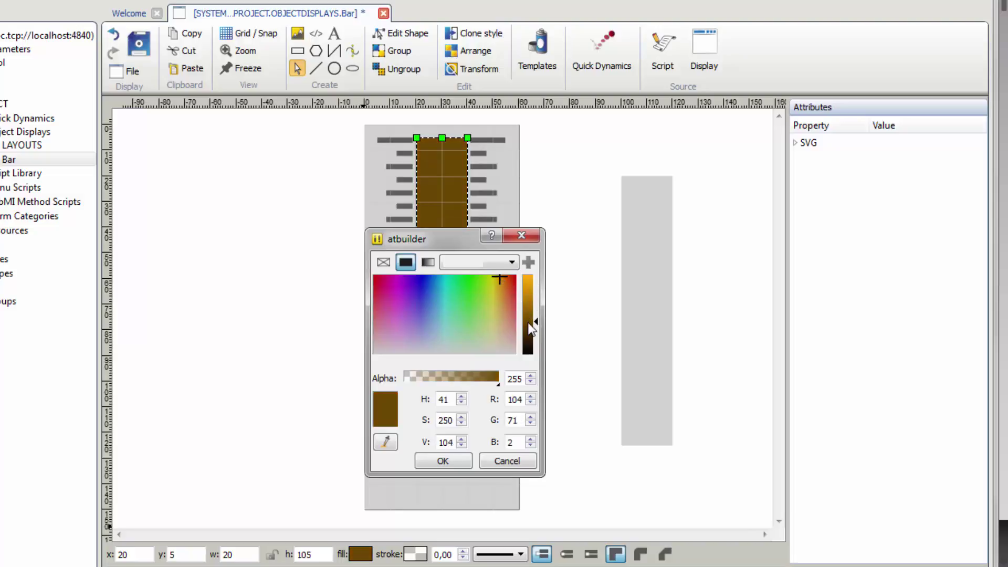
pyautogui.click(461, 458)
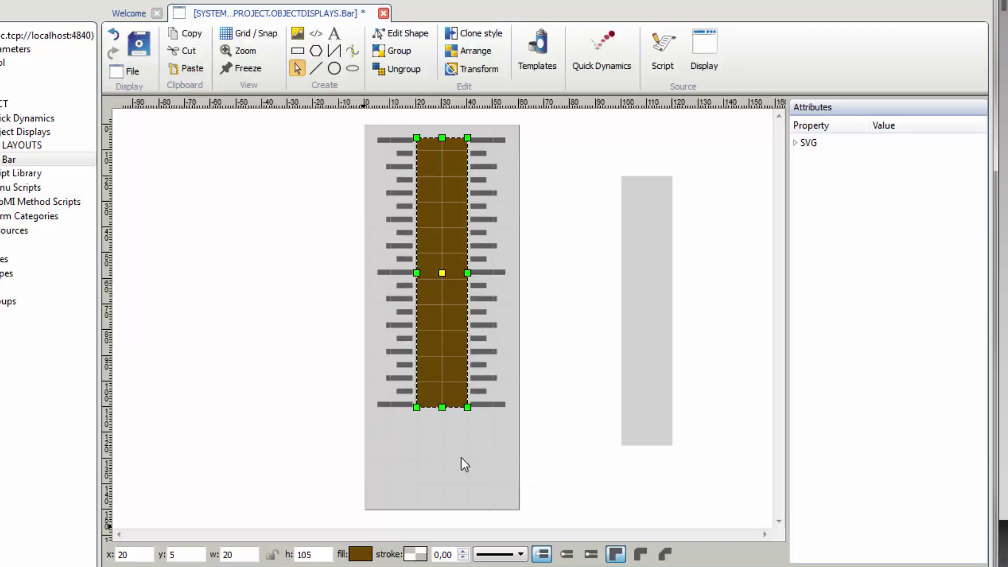
# Step: Give the brown rectangle a solid stroke sampled from its own fill color and set the stroke width to 1
pyautogui.click(415, 558)
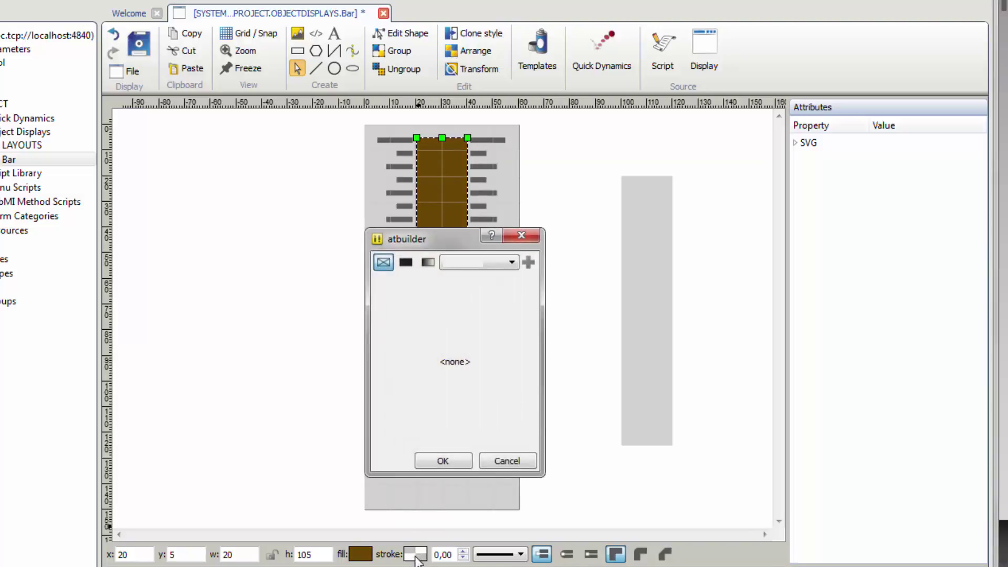
pyautogui.click(406, 263)
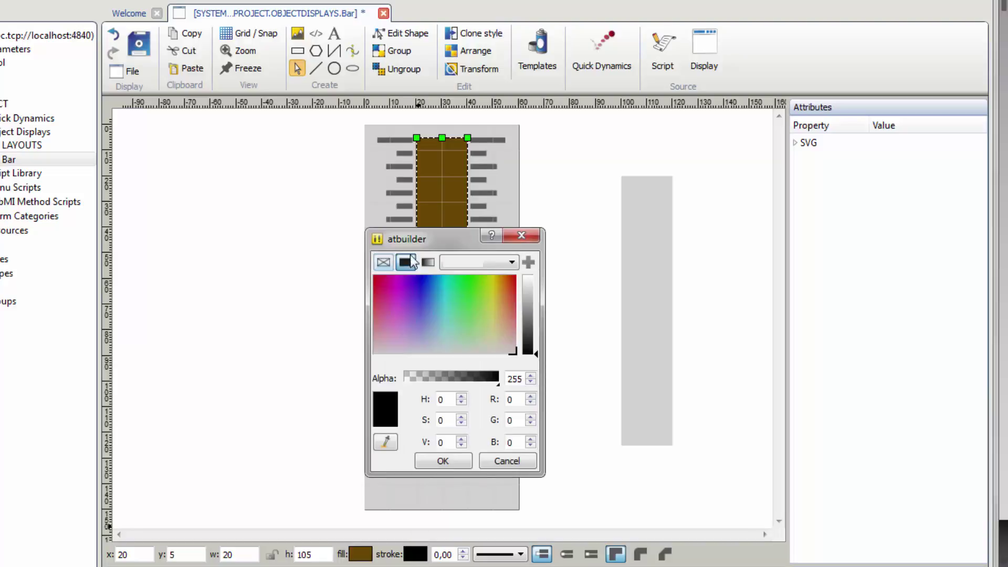
pyautogui.moveTo(411, 242); pyautogui.dragTo(394, 294)
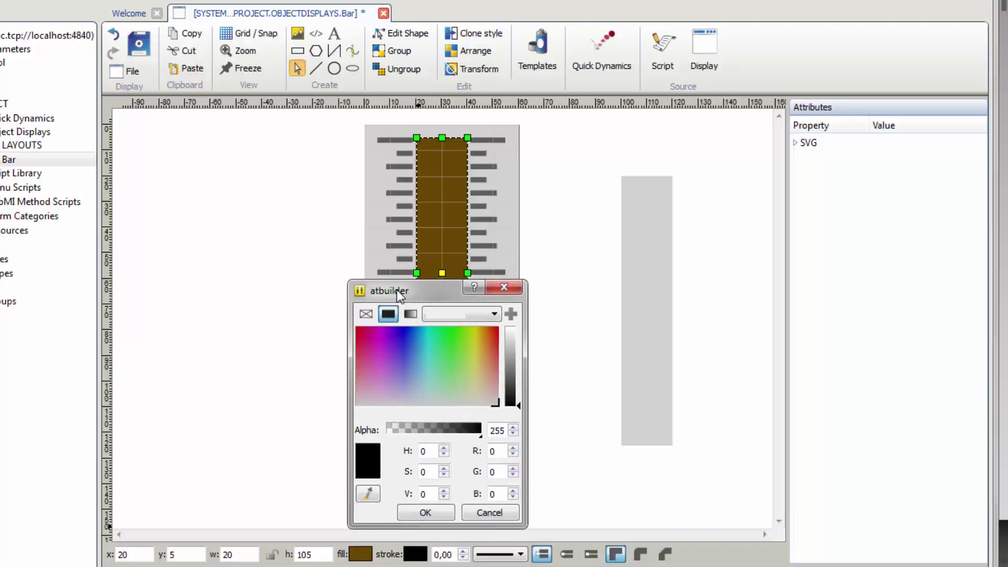
pyautogui.click(367, 494)
pyautogui.click(431, 243)
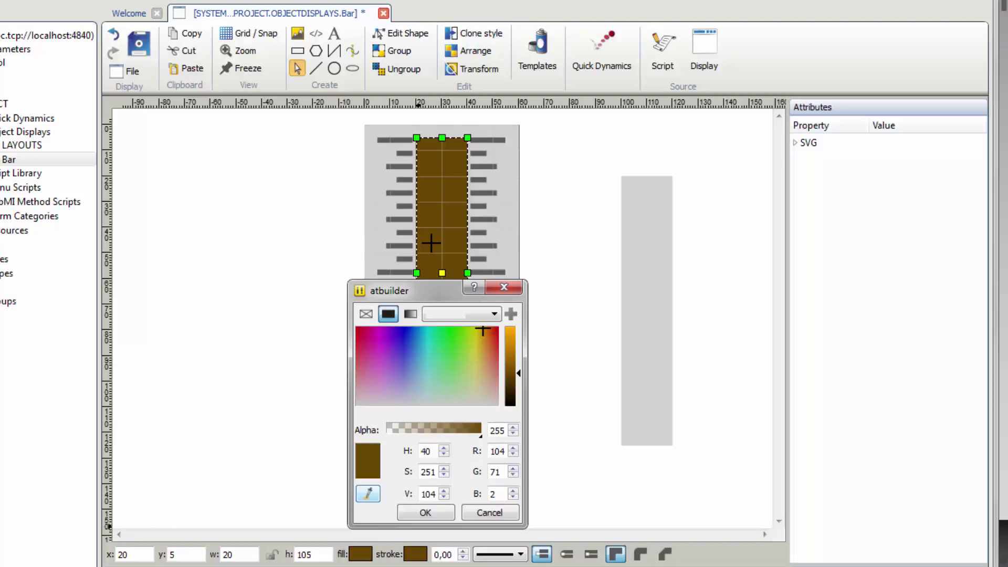
pyautogui.click(426, 512)
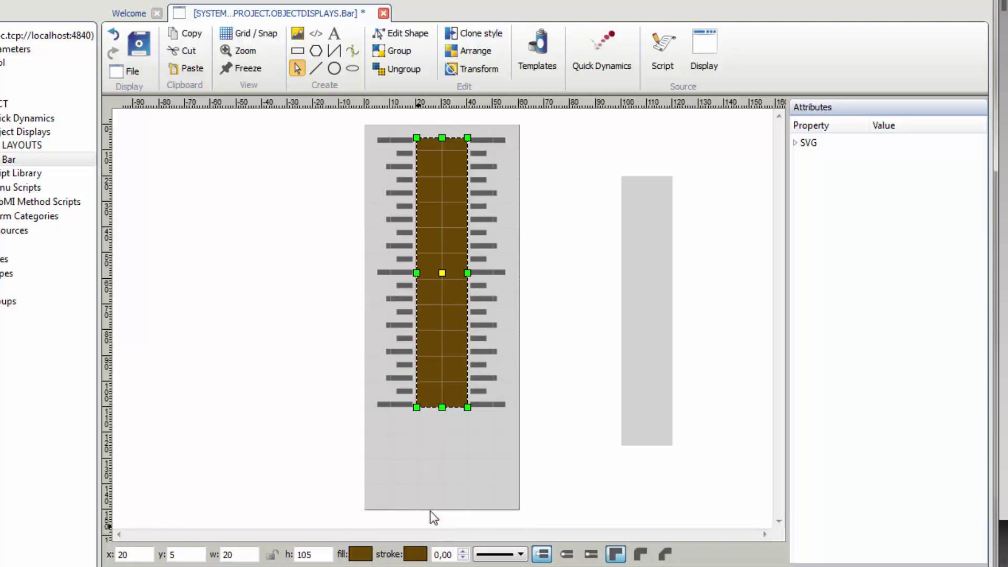
pyautogui.click(462, 551)
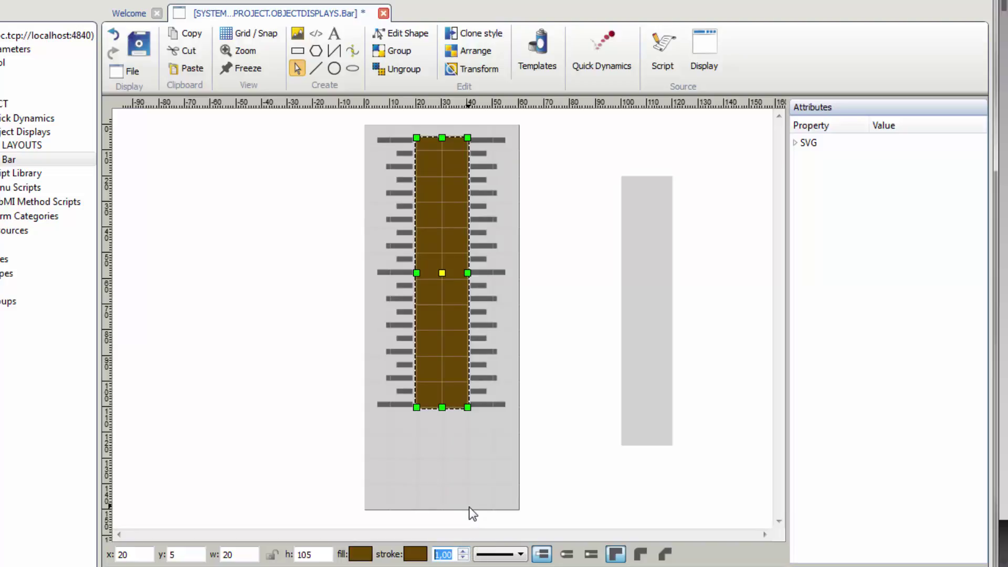
# Step: Move the gray rectangle copy exactly over the brown one at x 20, y 5, and fill it with orange (RGB 255, 163, 15)
pyautogui.moveTo(631, 418)
pyautogui.mouseDown()
pyautogui.moveTo(488, 376)
pyautogui.moveTo(433, 377)
pyautogui.mouseUp()
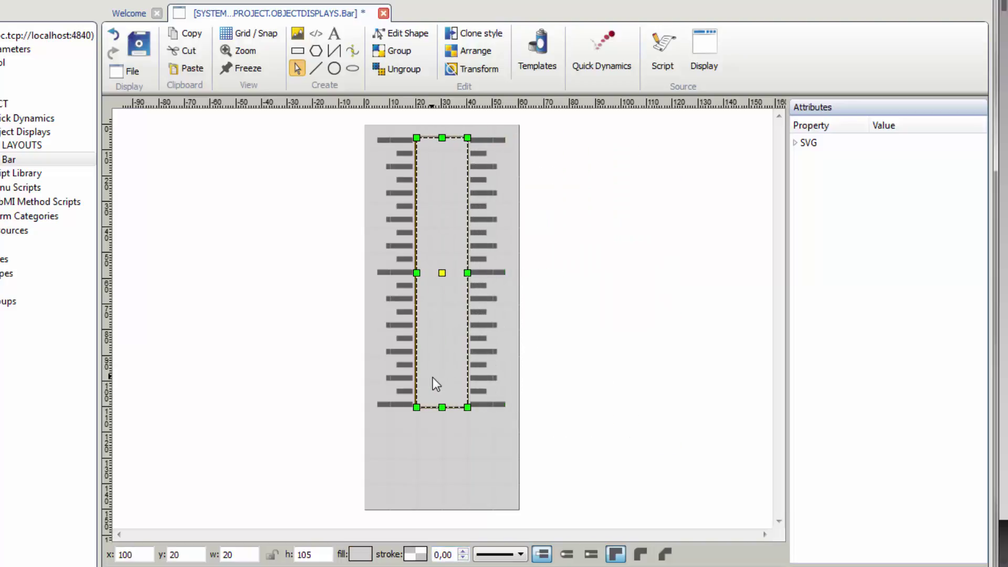
pyautogui.click(360, 553)
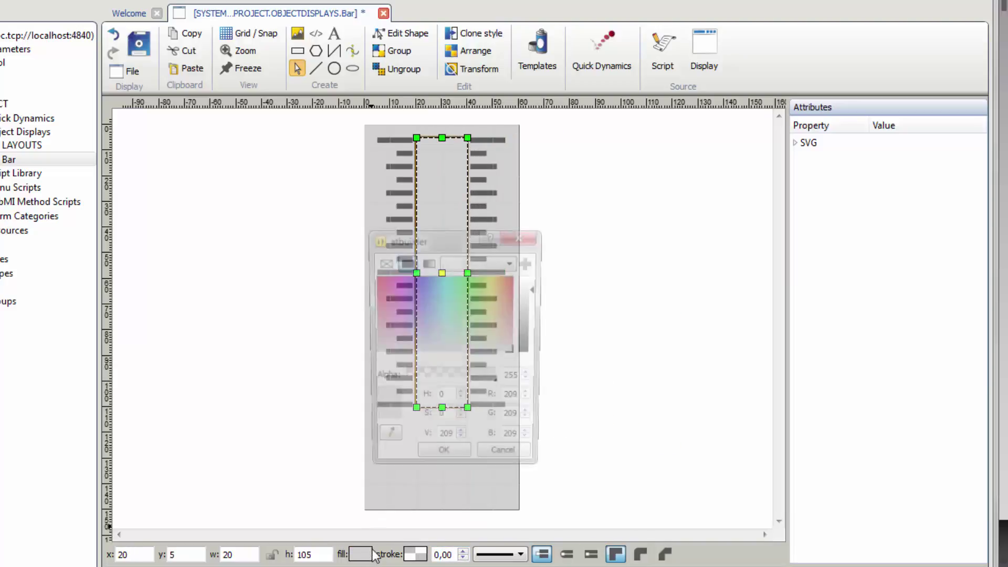
pyautogui.moveTo(494, 336); pyautogui.dragTo(503, 280)
pyautogui.click(528, 271)
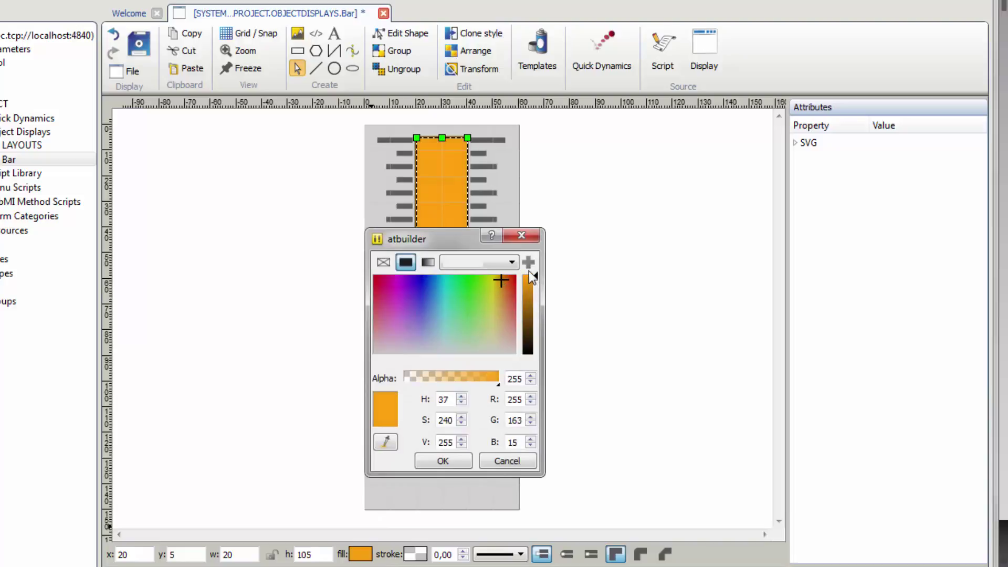
pyautogui.click(454, 461)
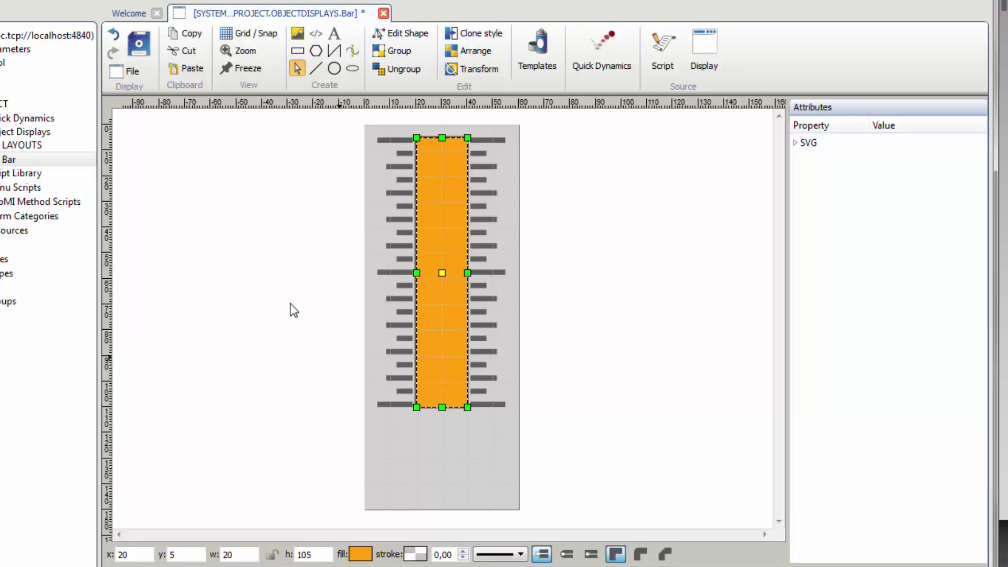
# Step: Add a mandatory address parameter named myBase with the description "my Base" to the display's parameters
pyautogui.click(140, 77)
pyautogui.click(168, 208)
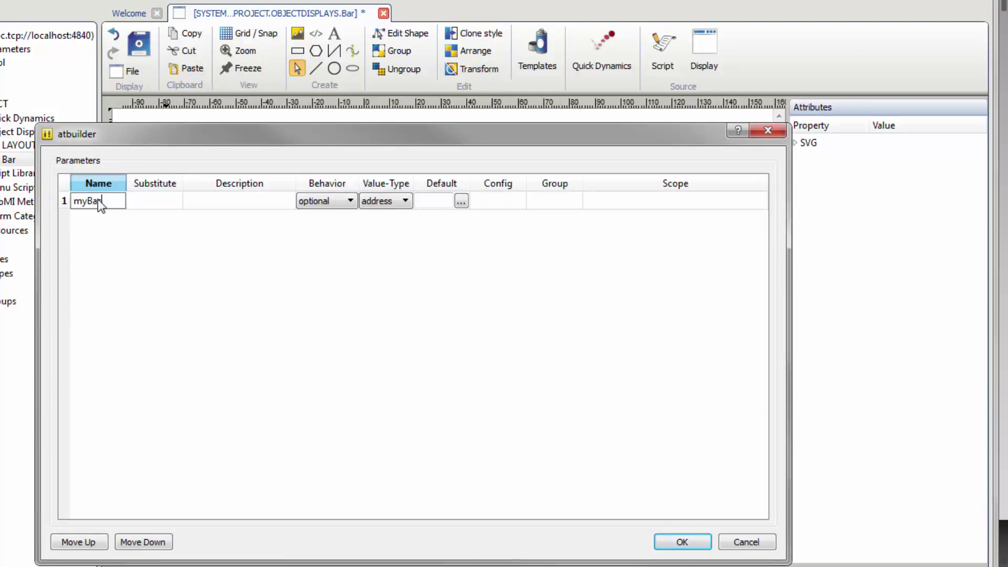
pyautogui.press('Tab')
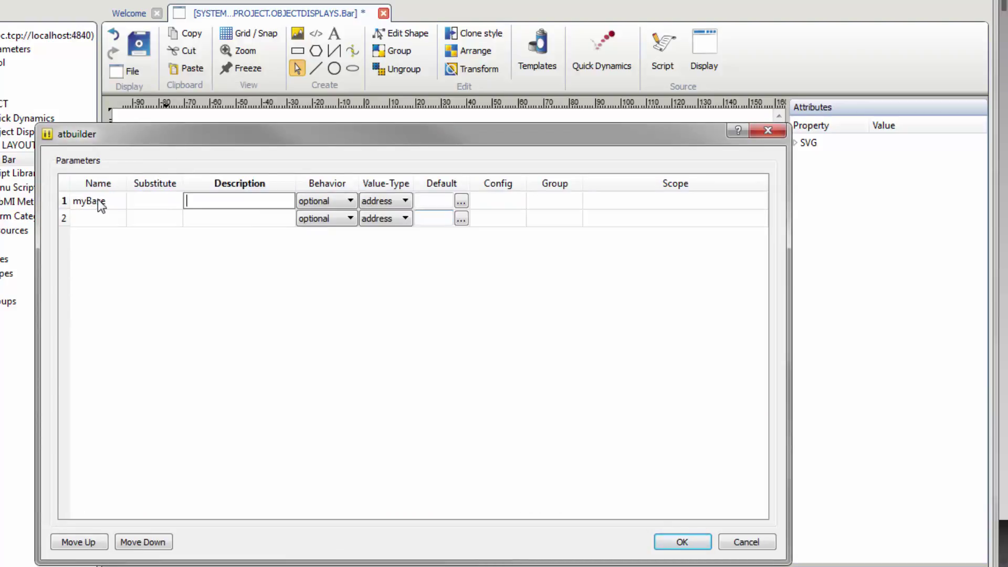
pyautogui.write('my B')
pyautogui.write('ase')
pyautogui.press('Tab')
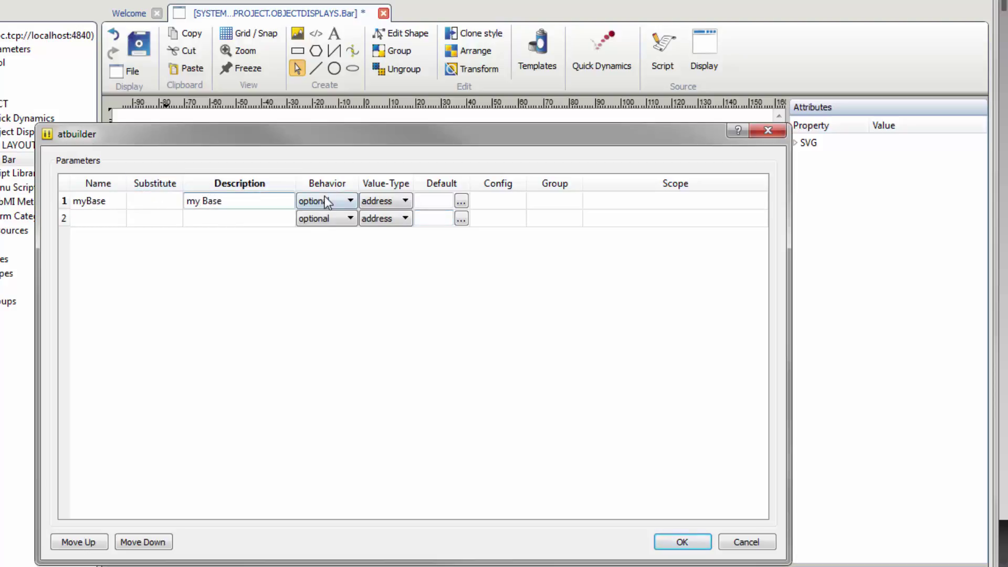
pyautogui.click(325, 200)
pyautogui.click(334, 236)
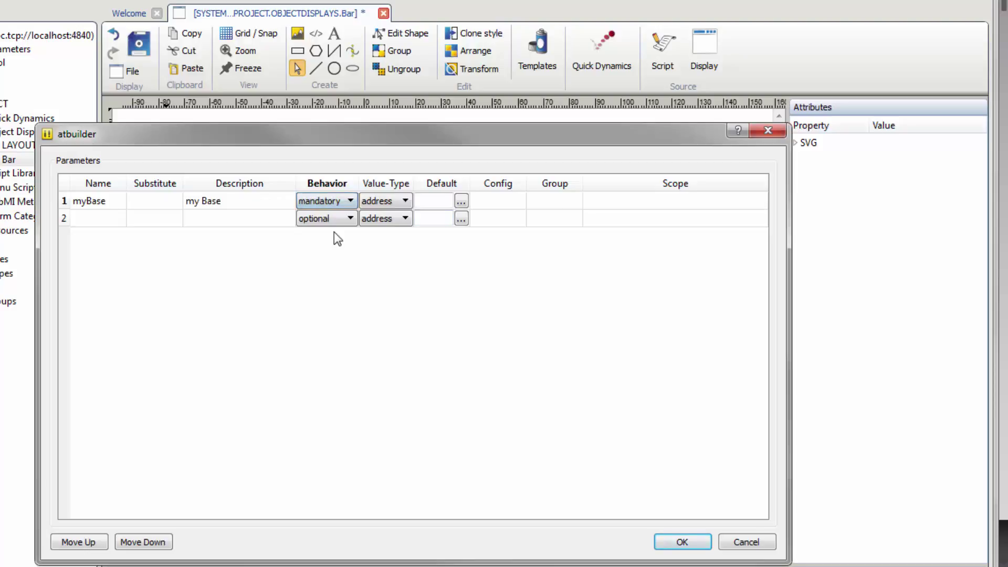
# Step: Add an optional string parameter named unit with the substitute $UNIT$ and the description "unit"
pyautogui.click(82, 220)
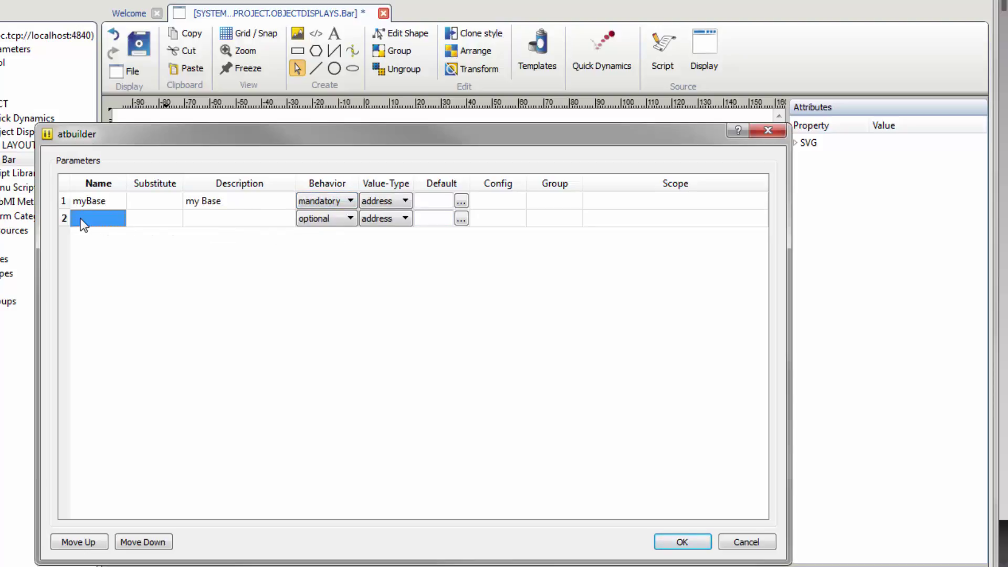
pyautogui.write('unit')
pyautogui.press('Tab')
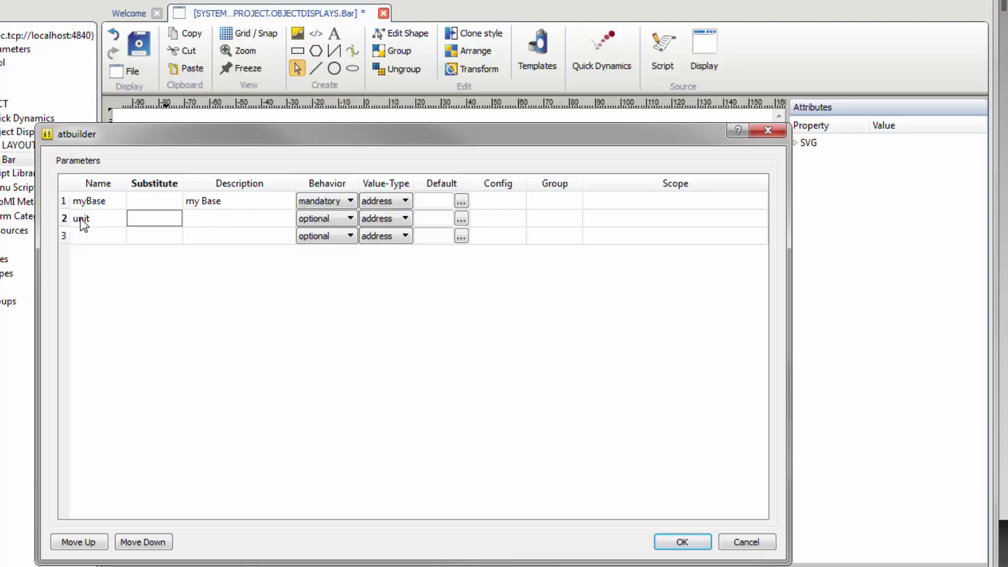
pyautogui.write('$UNIT$')
pyautogui.press('Tab')
pyautogui.write('unit')
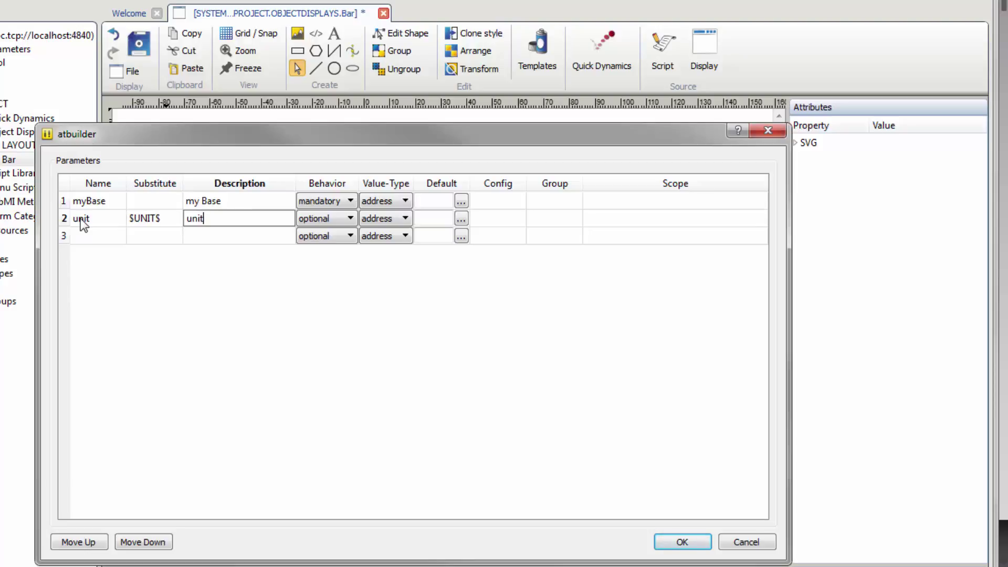
pyautogui.click(389, 220)
pyautogui.click(380, 252)
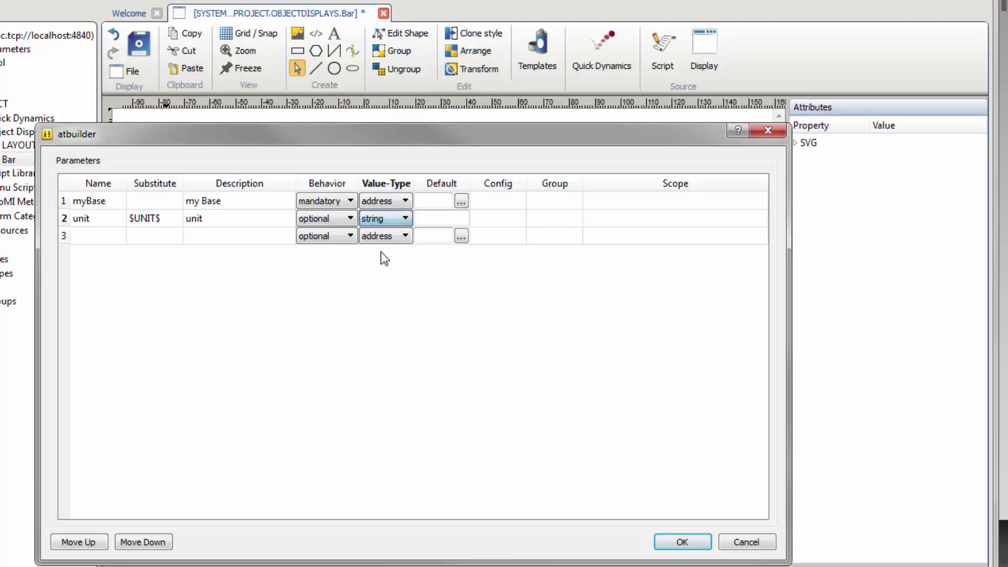
# Step: Add an optional string parameter named label with substitute $LABEL$, description "label" and default "Label", and accept the parameters
pyautogui.click(96, 238)
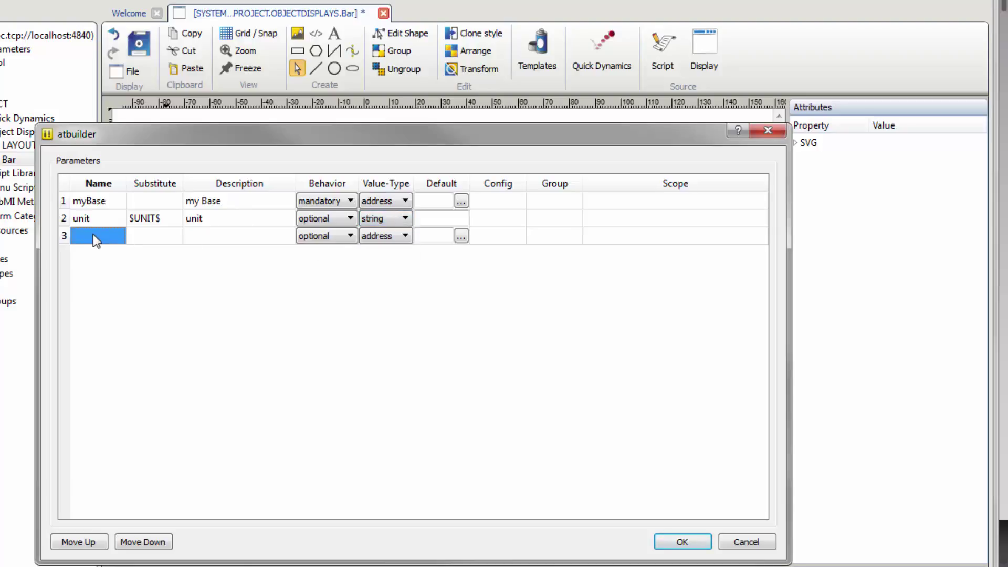
pyautogui.press('Tab')
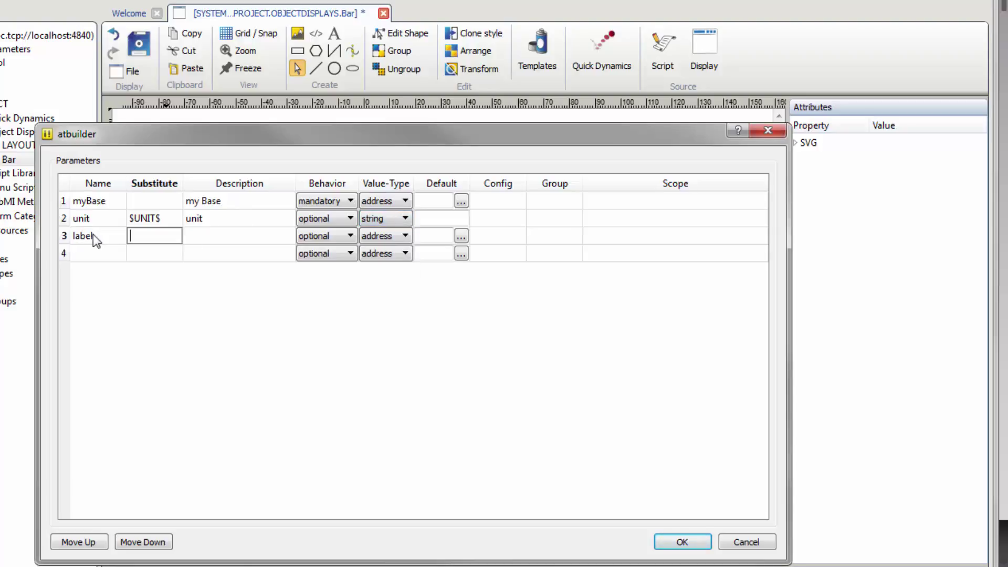
pyautogui.write('$LABEL$')
pyautogui.press('Tab')
pyautogui.write('label')
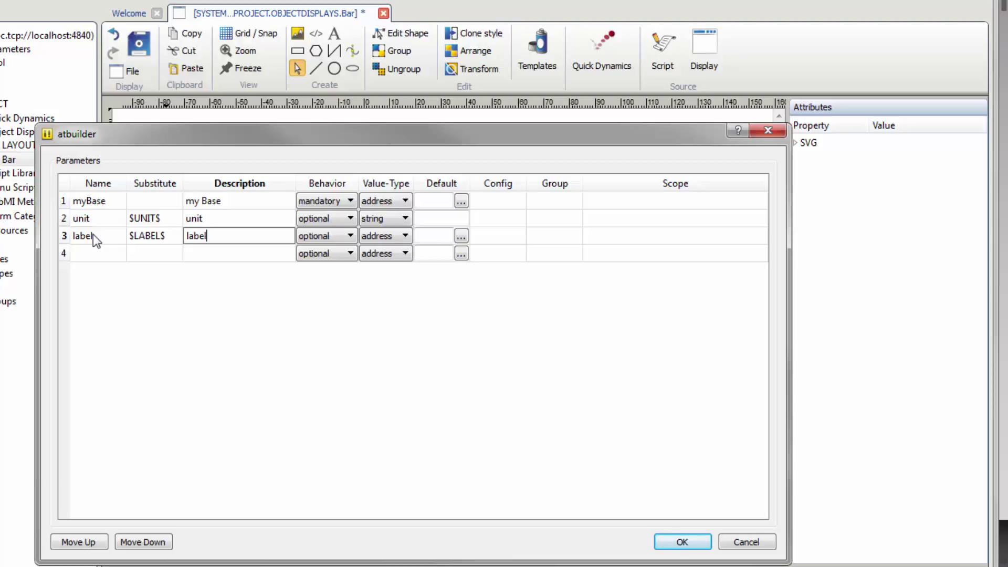
pyautogui.press('Tab')
pyautogui.click(389, 236)
pyautogui.click(383, 268)
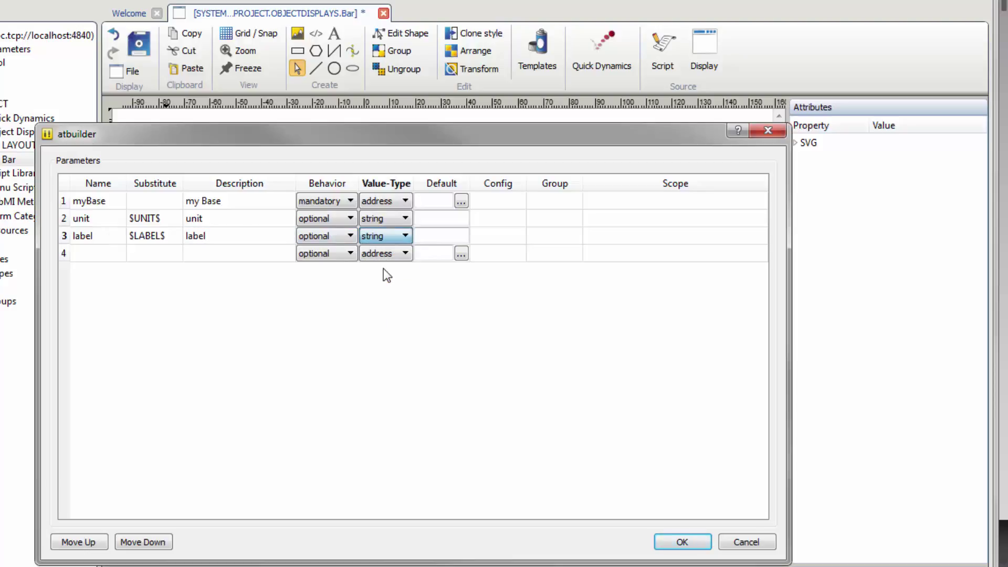
pyautogui.click(443, 236)
pyautogui.write('Label')
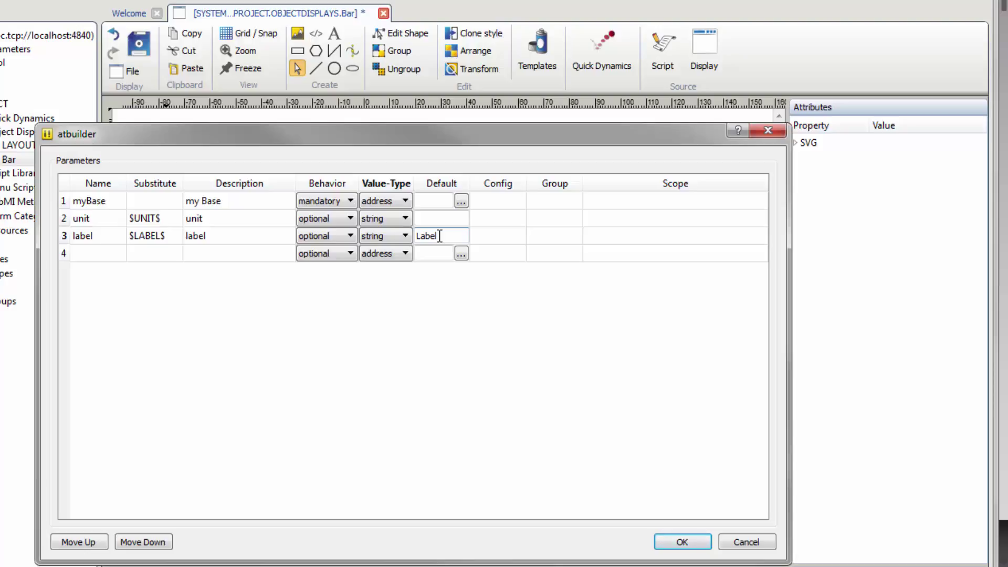
pyautogui.click(681, 542)
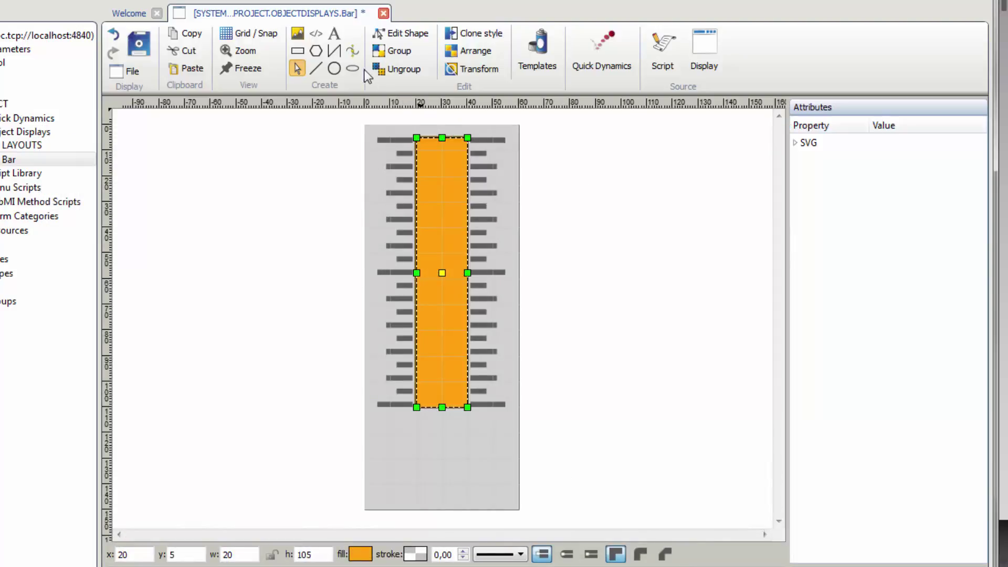
# Step: Add the text 000000 just below the orange bar, at about x 11, y 109
pyautogui.click(335, 34)
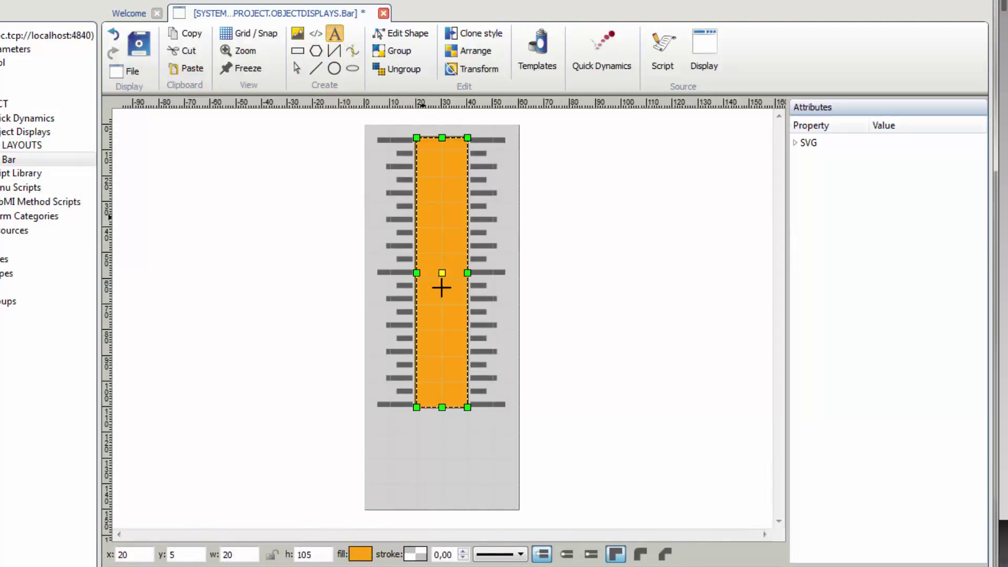
pyautogui.click(400, 441)
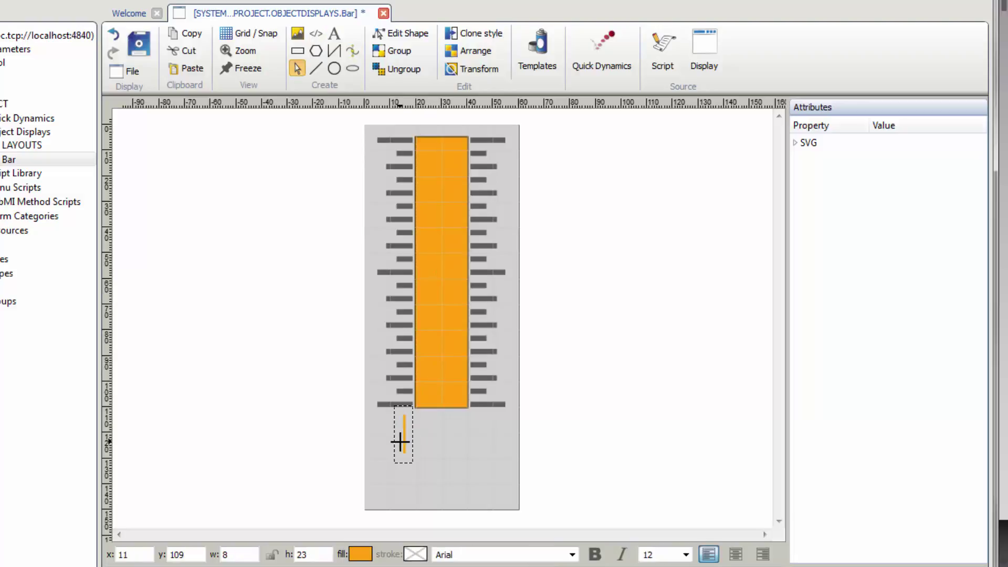
pyautogui.write('000000')
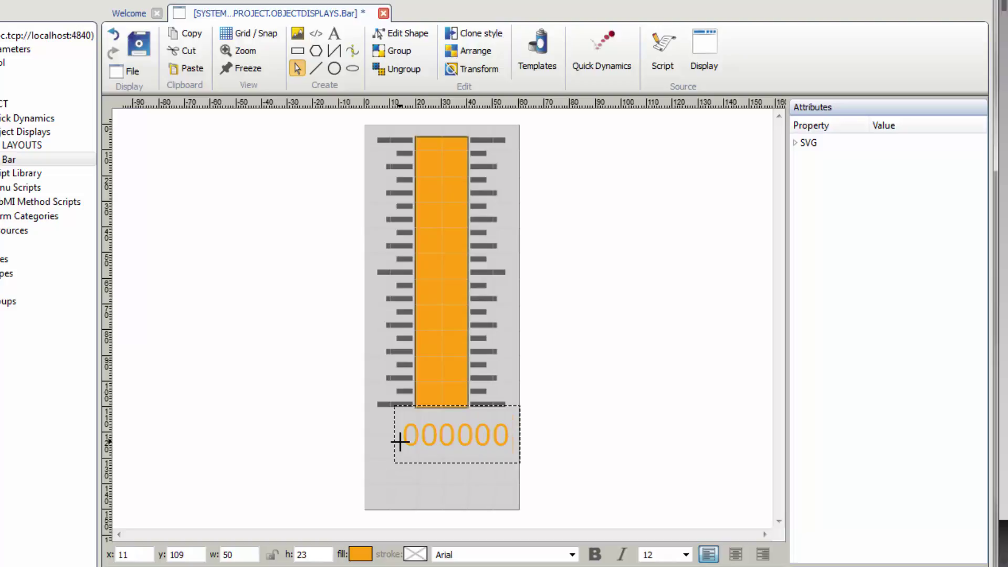
pyautogui.press('Return')
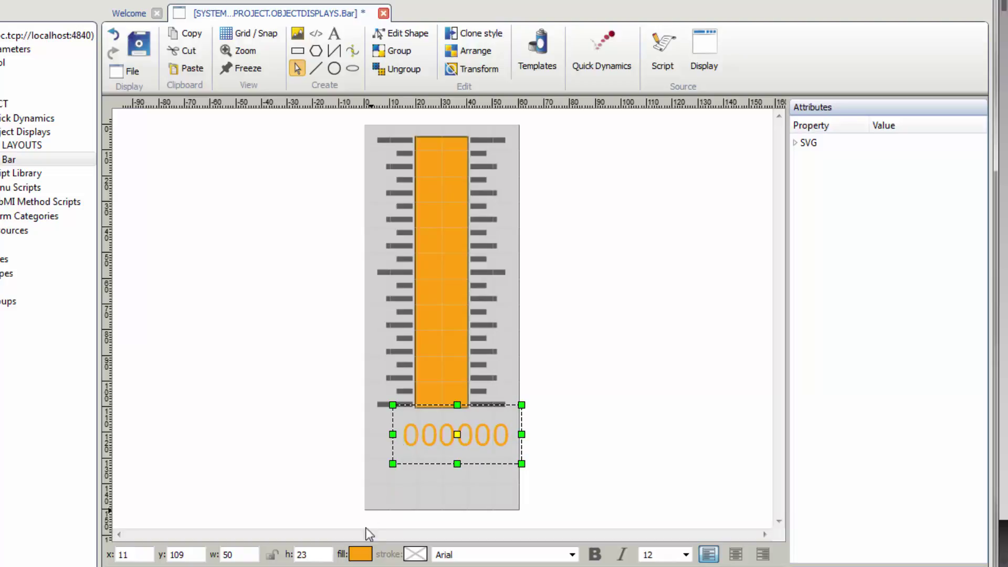
# Step: Fill the 000000 text with the dark grey sampled from the scale marks and centre-align it
pyautogui.click(361, 554)
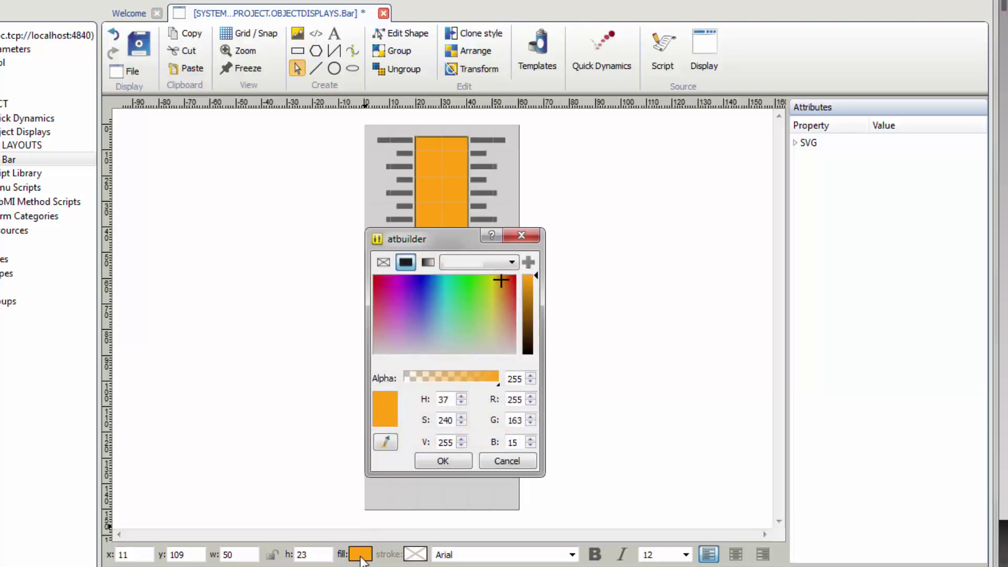
pyautogui.click(387, 441)
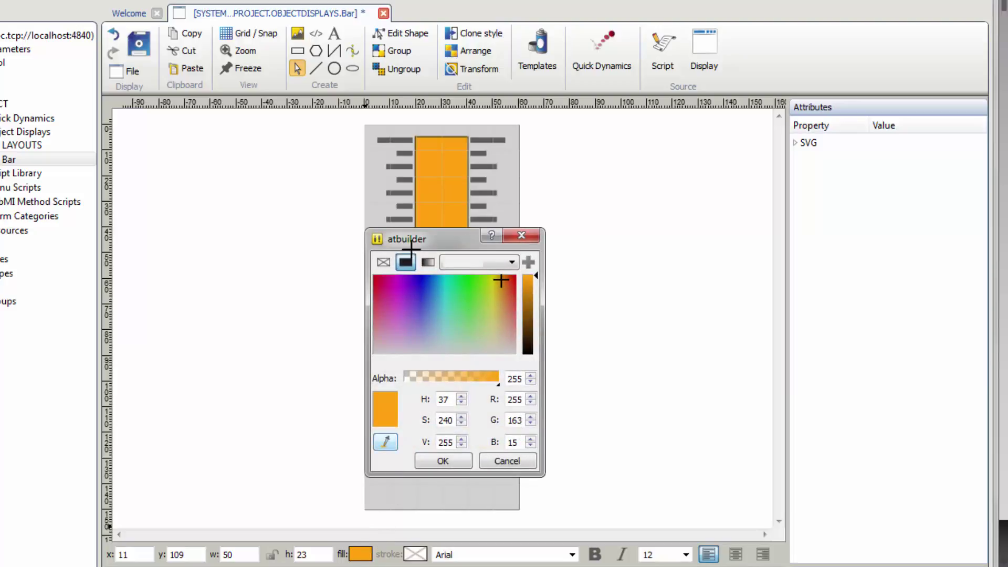
pyautogui.click(407, 193)
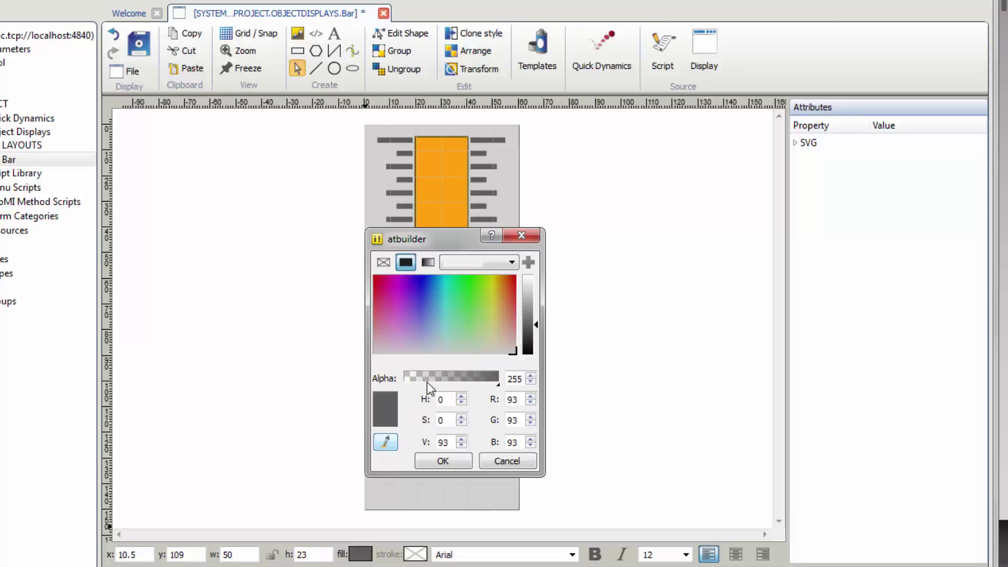
pyautogui.click(443, 461)
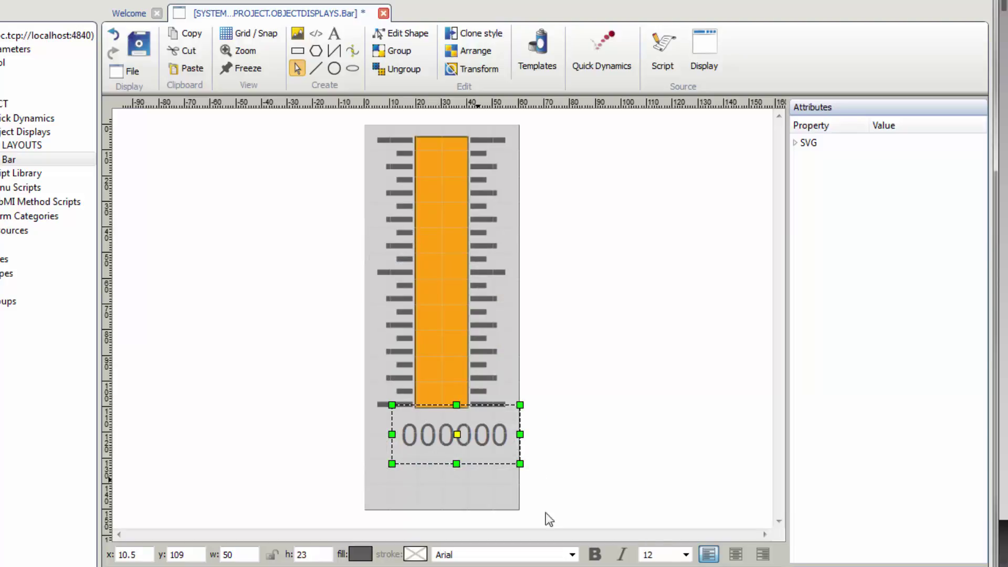
pyautogui.click(735, 554)
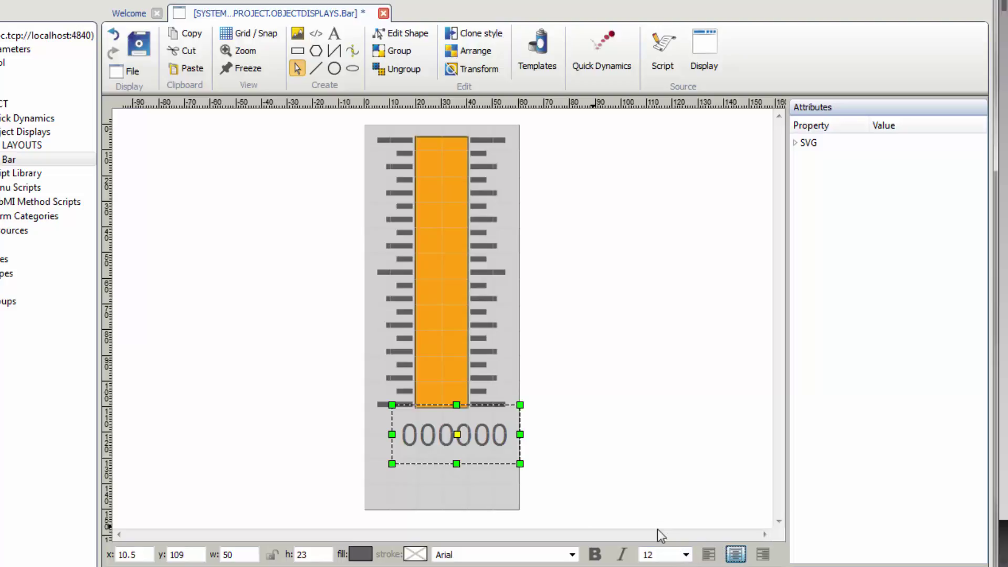
# Step: Duplicate the 000000 text twice and stack the three texts below the bar at x 5, y 110, 120 and 130
pyautogui.hotkey('ctrl', 'c')
pyautogui.hotkey('ctrl', 'v')
pyautogui.hotkey('ctrl', 'v')
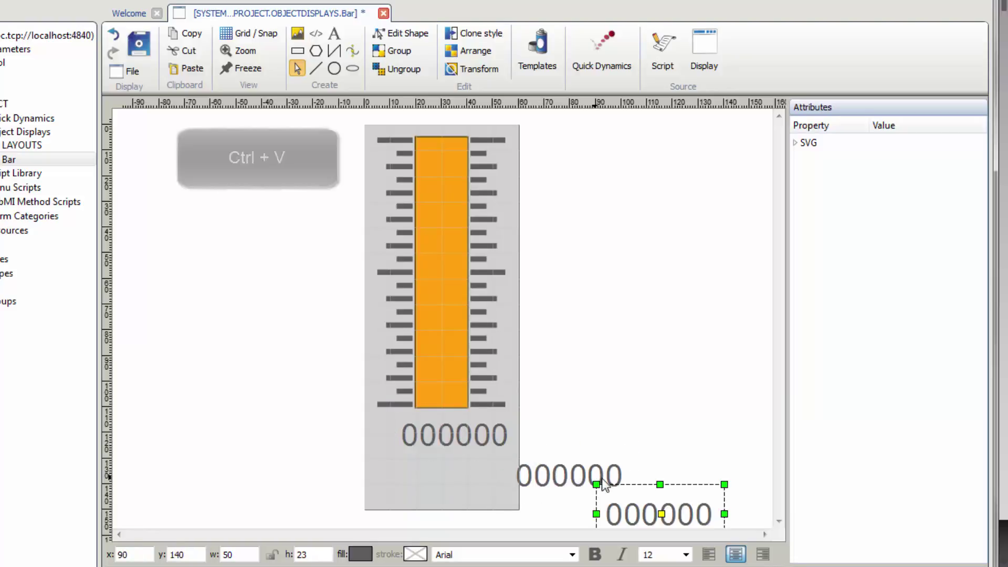
pyautogui.moveTo(603, 486); pyautogui.dragTo(483, 485)
pyautogui.click(440, 437)
pyautogui.moveTo(440, 437); pyautogui.dragTo(420, 467)
pyautogui.moveTo(617, 506); pyautogui.dragTo(412, 458)
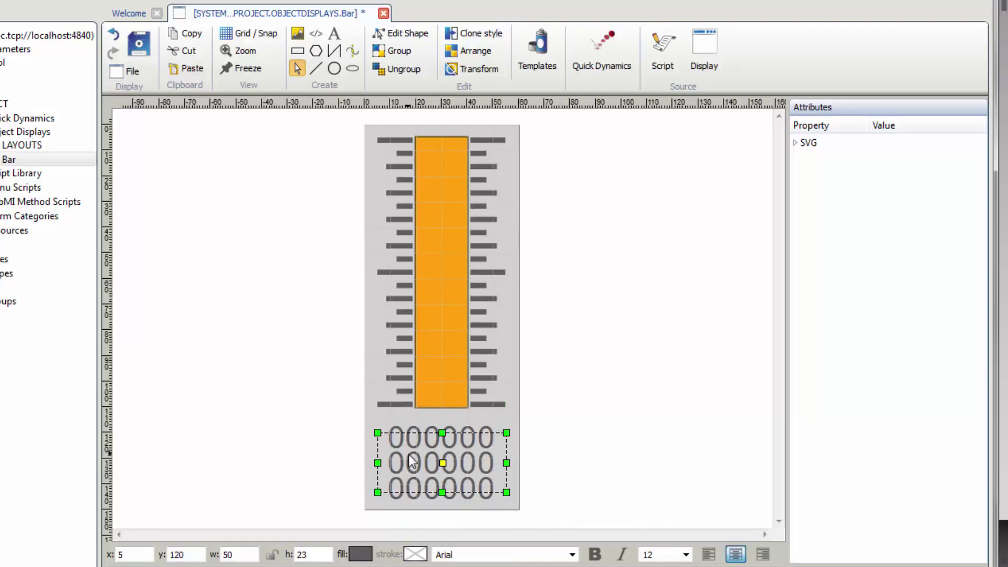
# Step: Set the middle text's font size to 8 and replace its content with $UNIT$
pyautogui.moveTo(660, 555); pyautogui.dragTo(604, 550)
pyautogui.write('8')
pyautogui.press('Return')
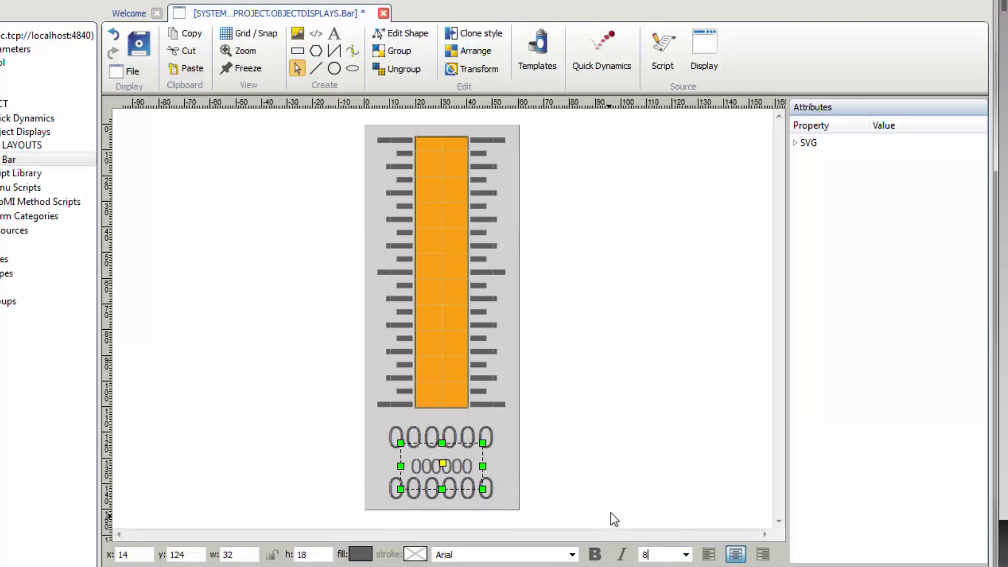
pyautogui.doubleClick(466, 464)
pyautogui.hotkey('ctrl', 'a')
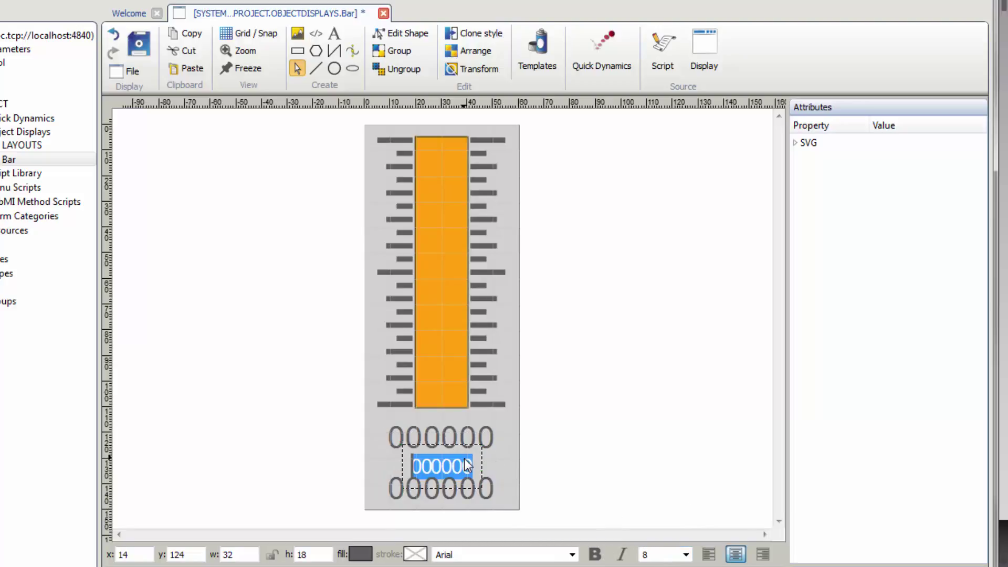
pyautogui.write('$UNITS')
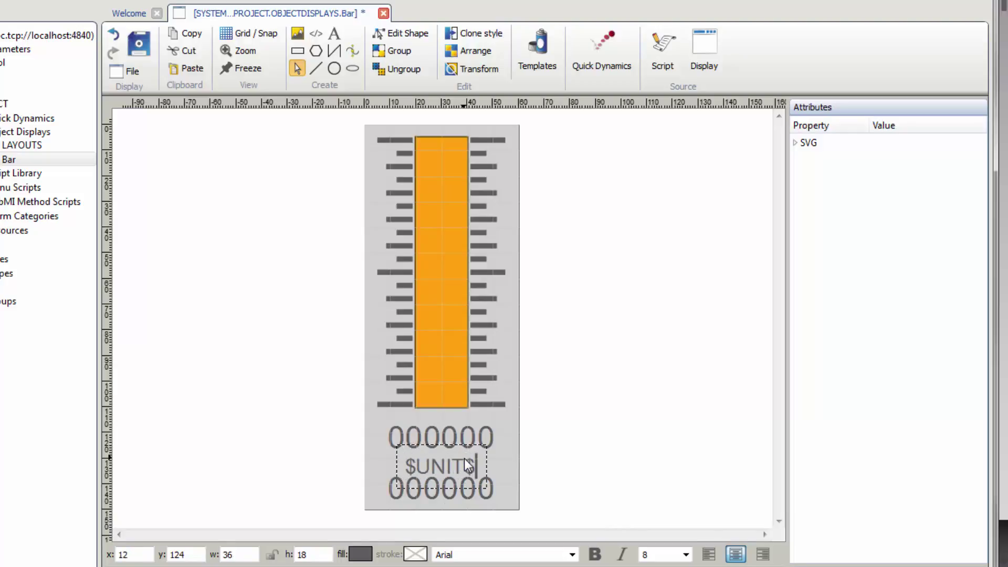
pyautogui.press('Return')
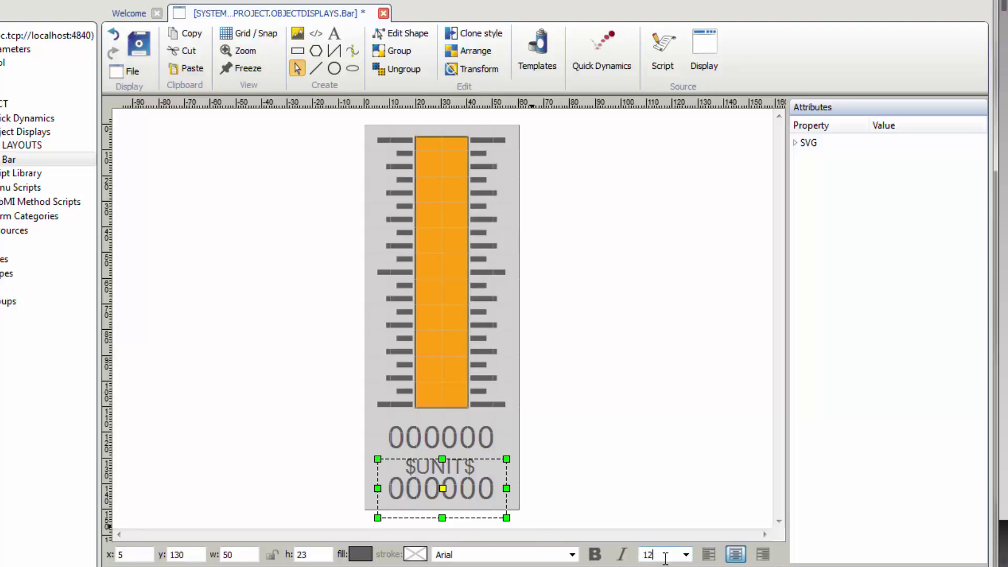
# Step: Set the lowest text's font size to 10, replace its content with $LABEL$, and save the display
pyautogui.moveTo(666, 555); pyautogui.dragTo(606, 551)
pyautogui.write('10')
pyautogui.click(479, 490)
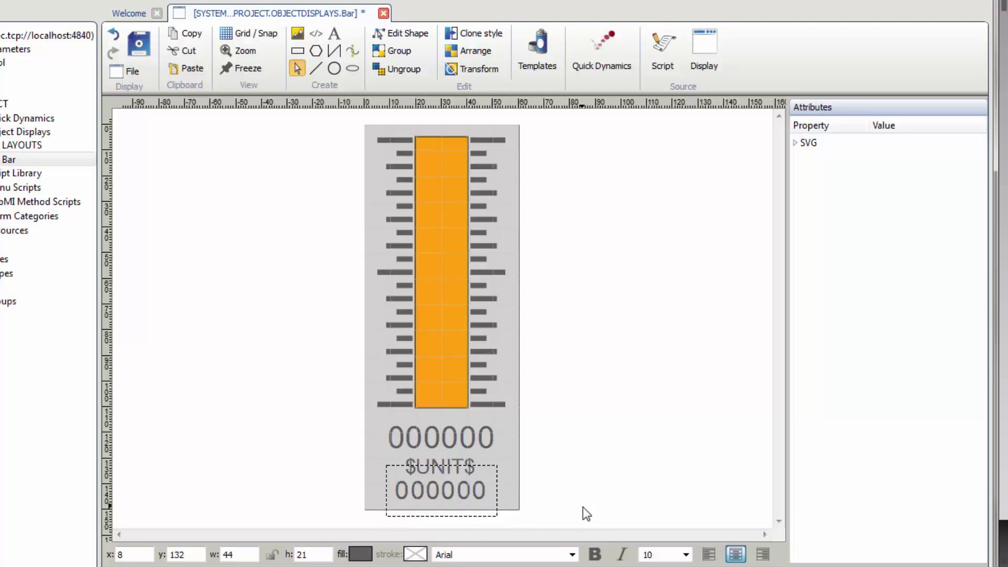
pyautogui.hotkey('ctrl', 'a')
pyautogui.write('$LABEL$')
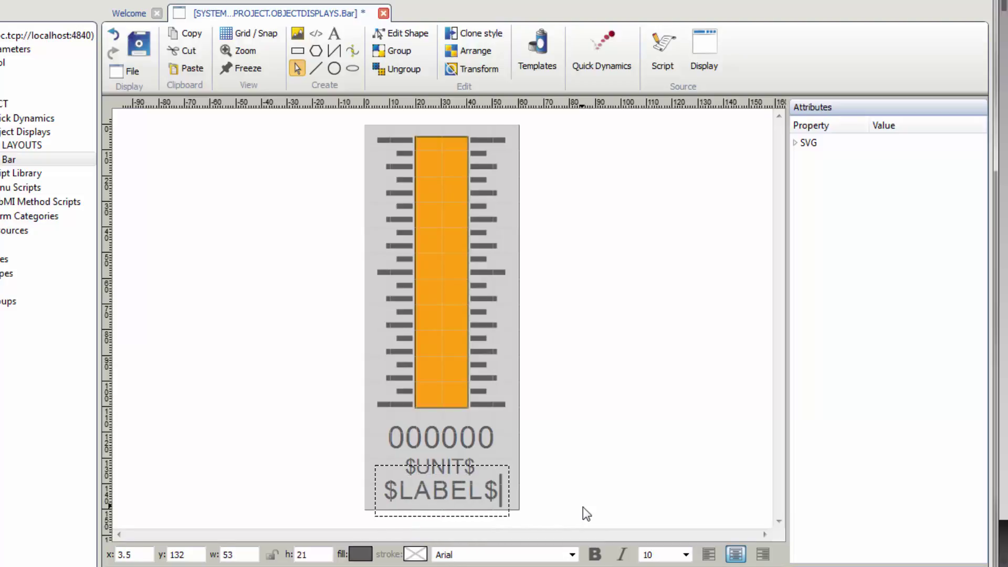
pyautogui.press('Return')
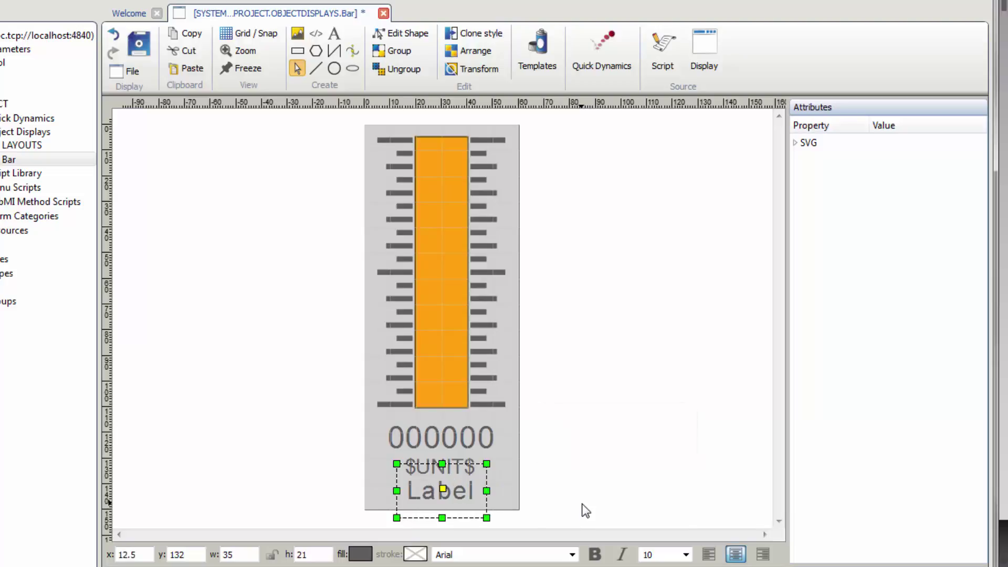
pyautogui.click(147, 44)
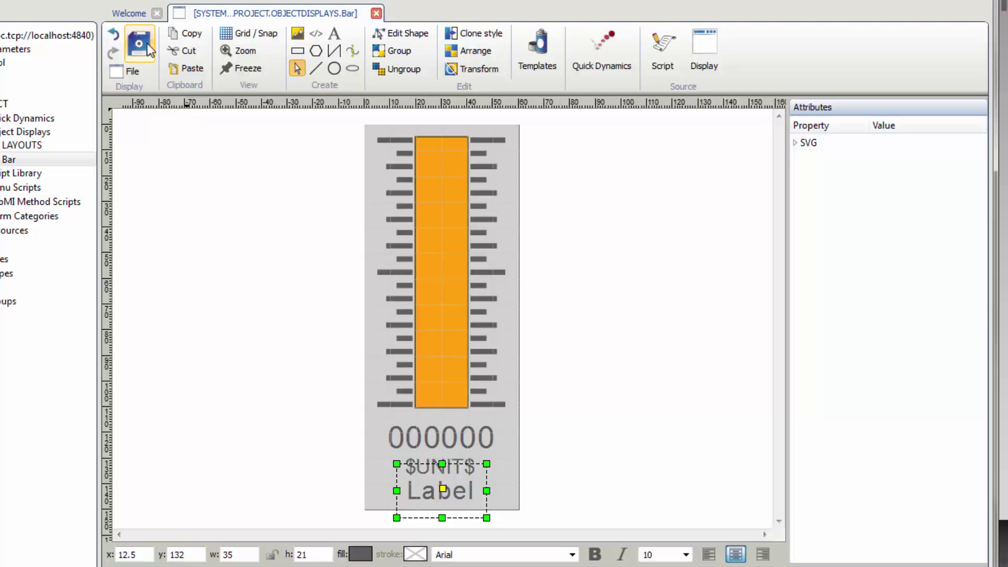
# Step: Move the orange bar's reference point to its bottom centre and add a simple dynamic with myBase as the source address
pyautogui.click(443, 162)
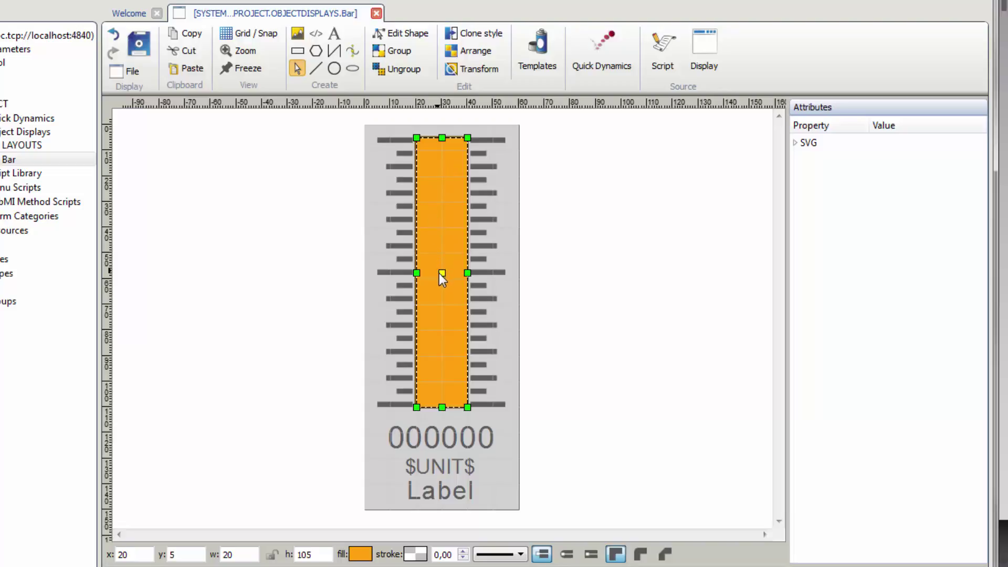
pyautogui.click(442, 405)
pyautogui.rightClick(447, 177)
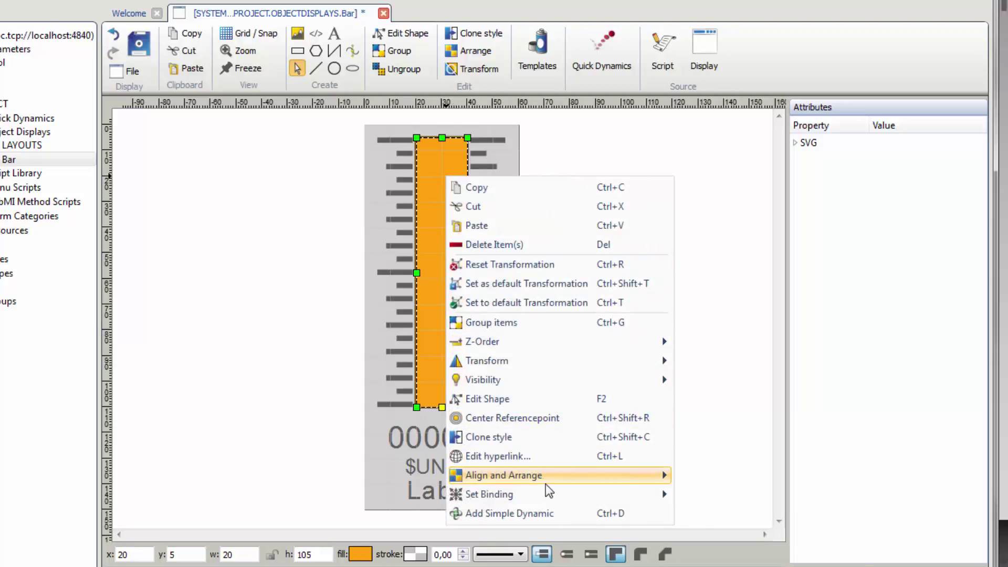
pyautogui.click(563, 512)
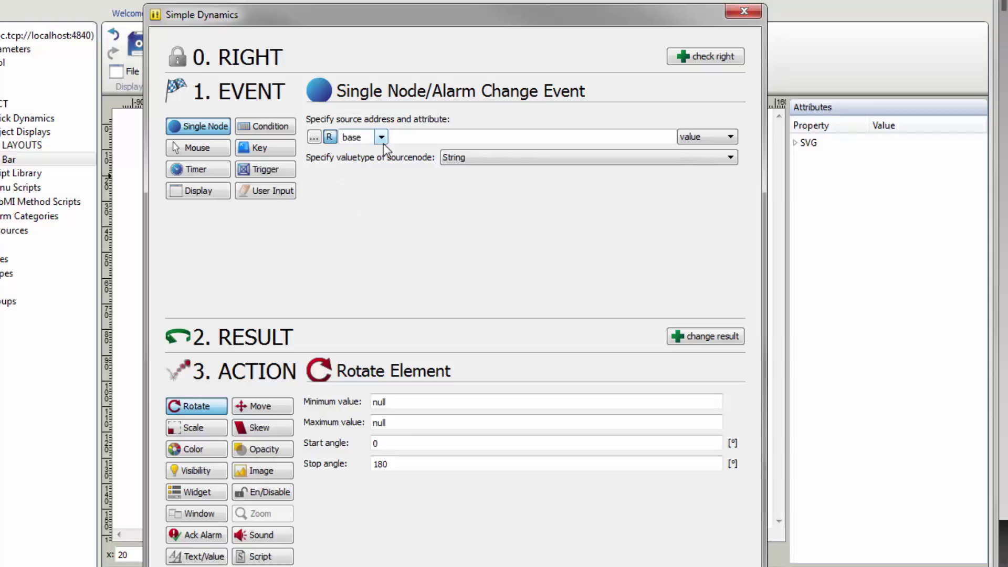
pyautogui.click(381, 139)
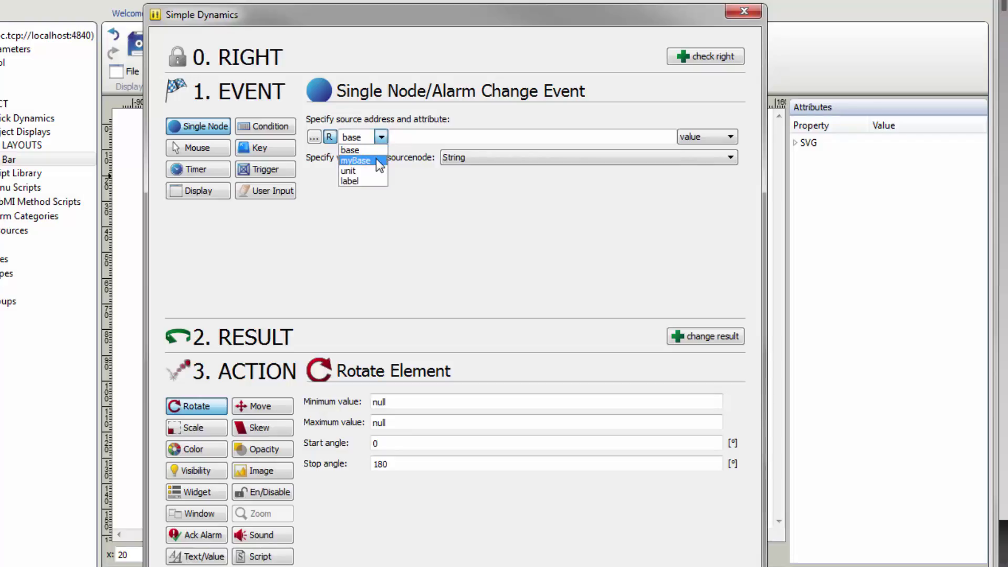
pyautogui.click(376, 158)
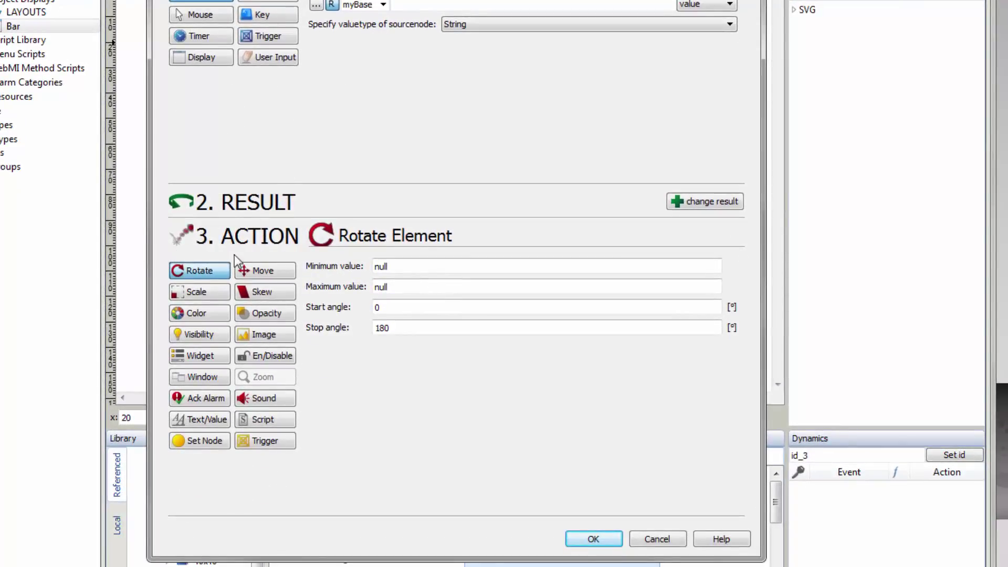
# Step: Make the dynamic's action Scale with minimum 0 and maximum 100, disable Scale X, and accept it
pyautogui.click(220, 294)
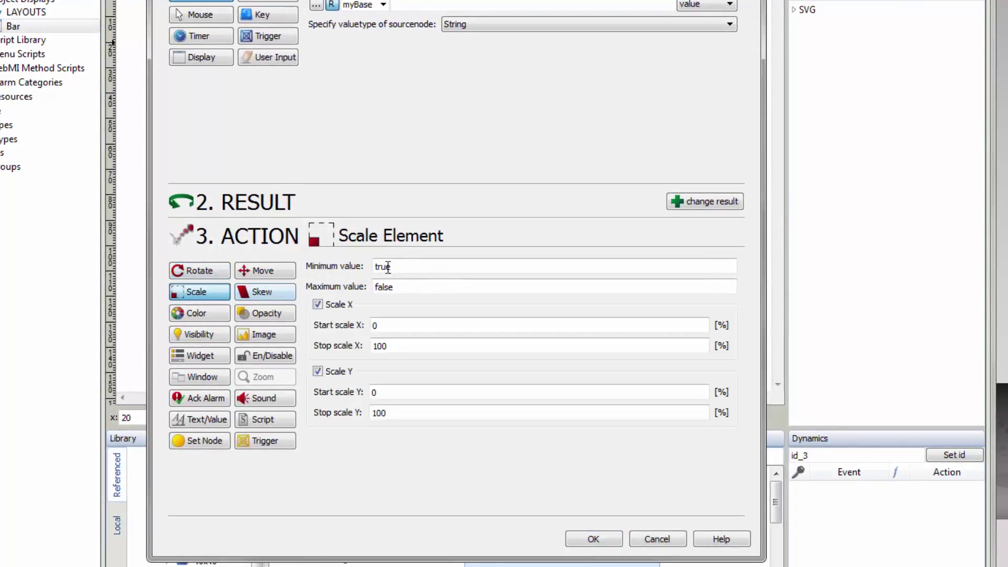
pyautogui.moveTo(414, 264); pyautogui.dragTo(333, 254)
pyautogui.write('0')
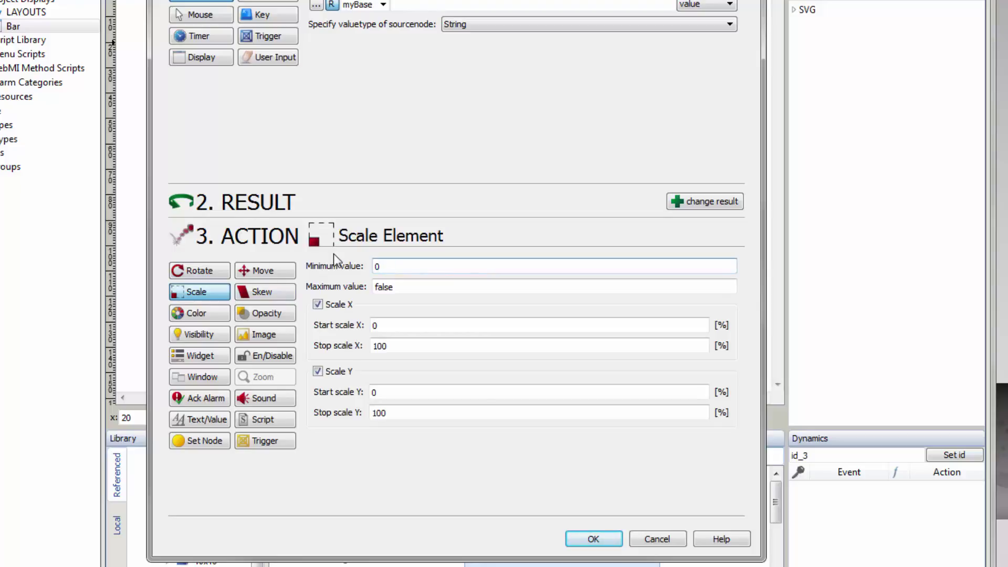
pyautogui.press('Tab')
pyautogui.write('100')
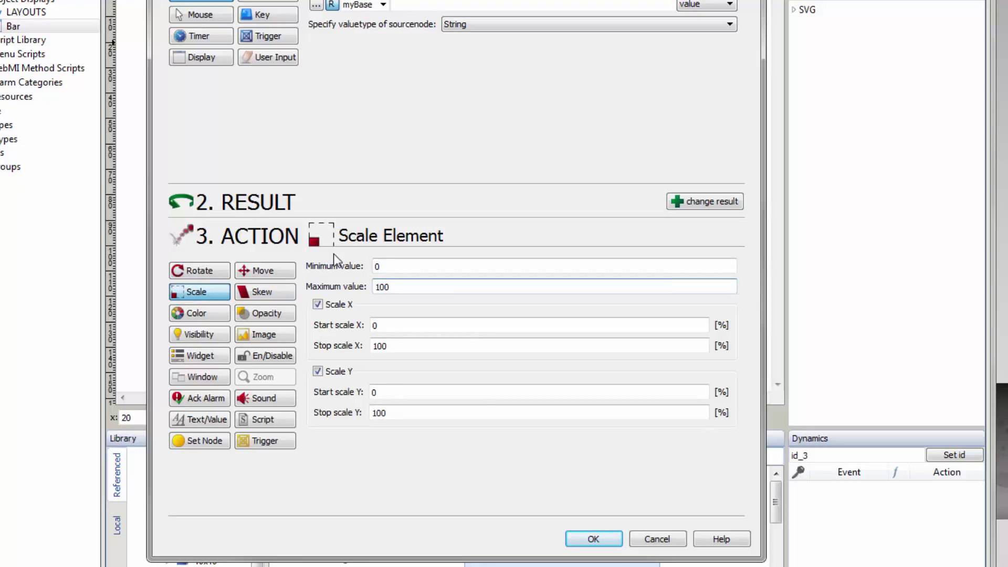
pyautogui.click(318, 305)
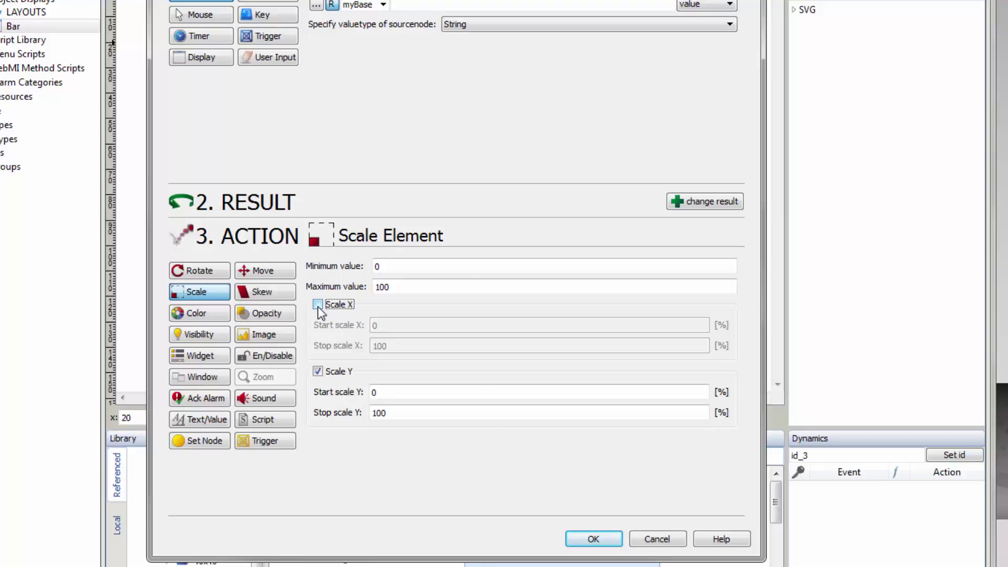
pyautogui.click(593, 538)
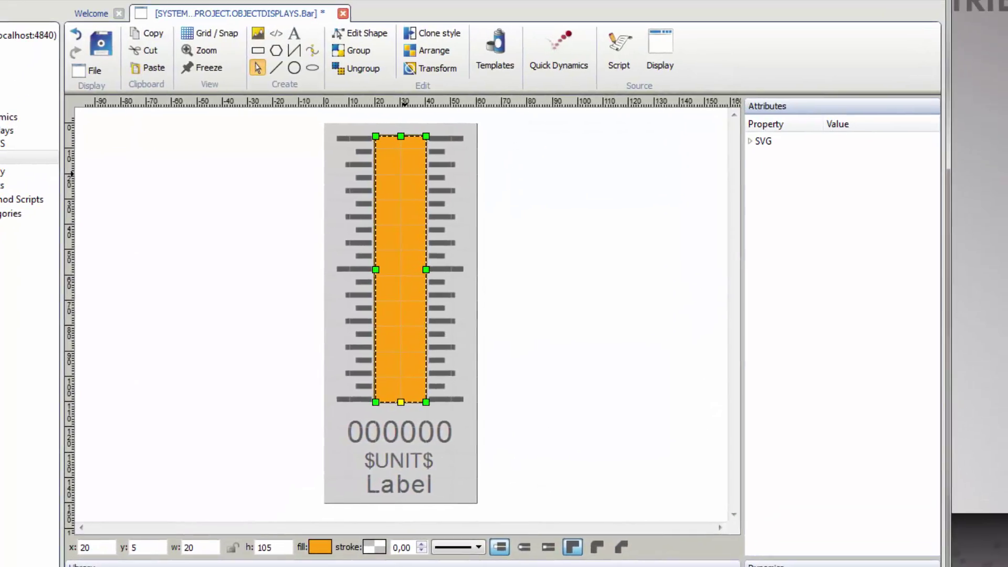
# Step: Add a Set Text quick dynamic to the 000000 text, taking its value from the relative myBase node
pyautogui.click(449, 433)
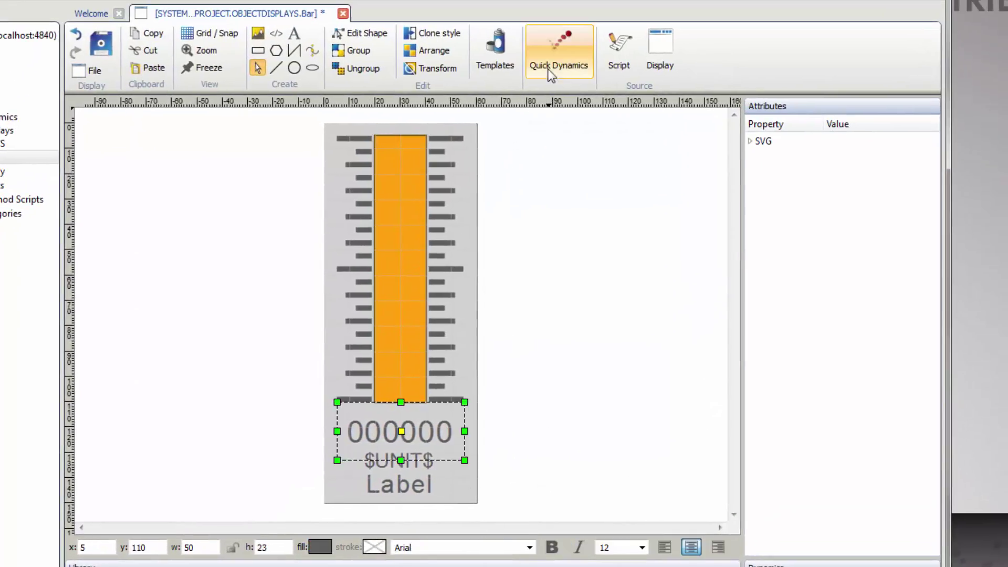
pyautogui.click(549, 38)
pyautogui.scroll(-5, 604, 200)
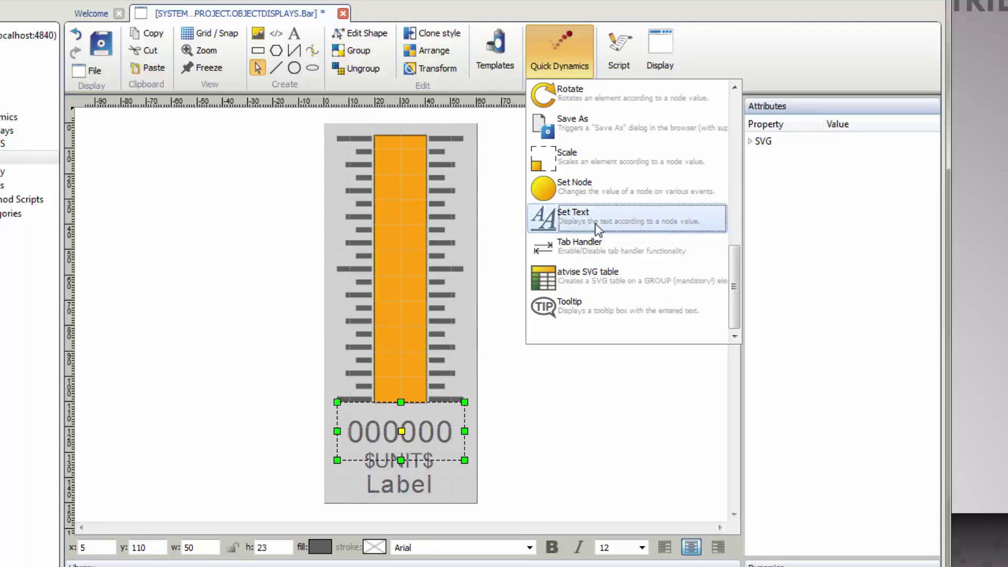
pyautogui.click(594, 226)
pyautogui.click(472, 238)
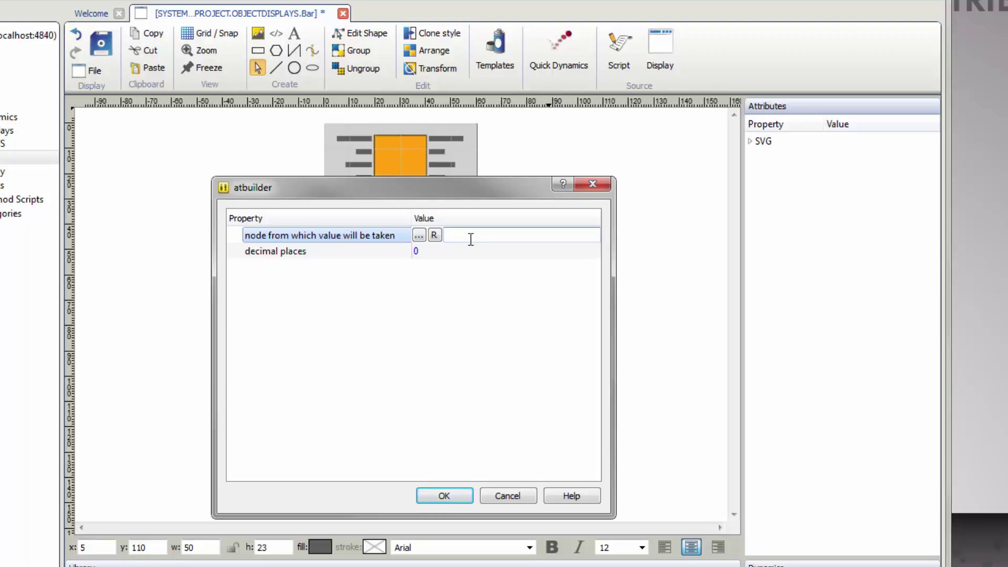
pyautogui.click(435, 235)
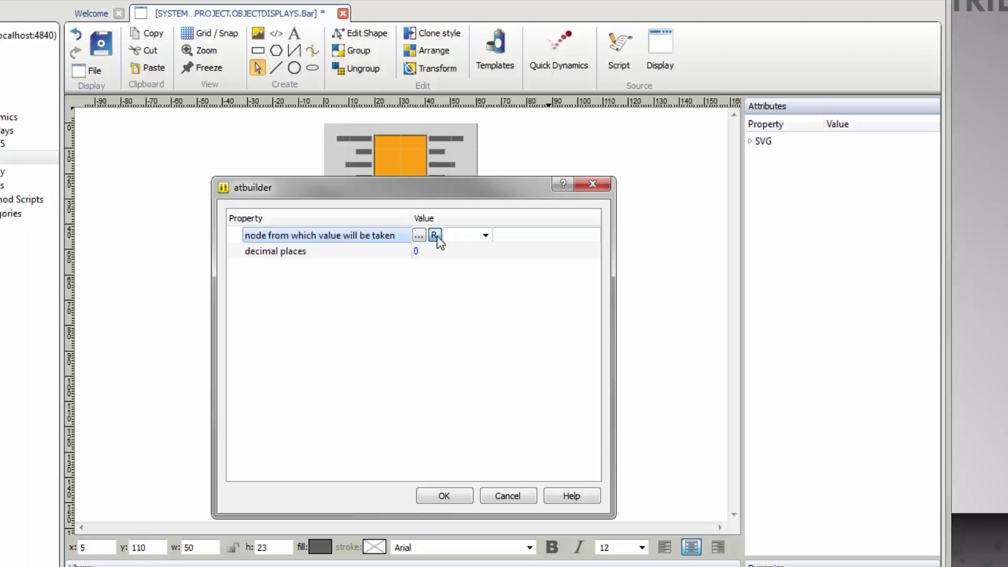
pyautogui.click(485, 236)
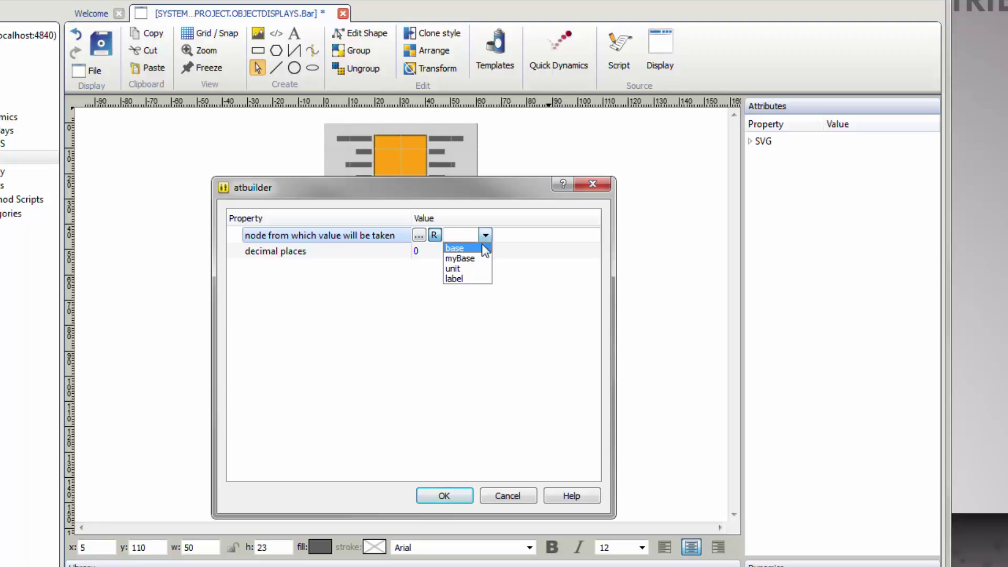
pyautogui.click(478, 256)
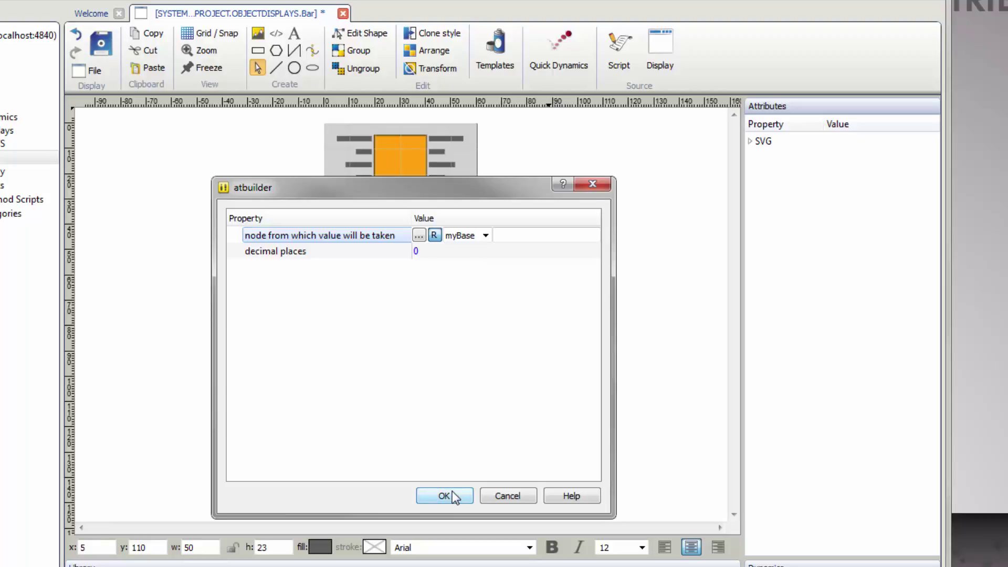
pyautogui.press('Return')
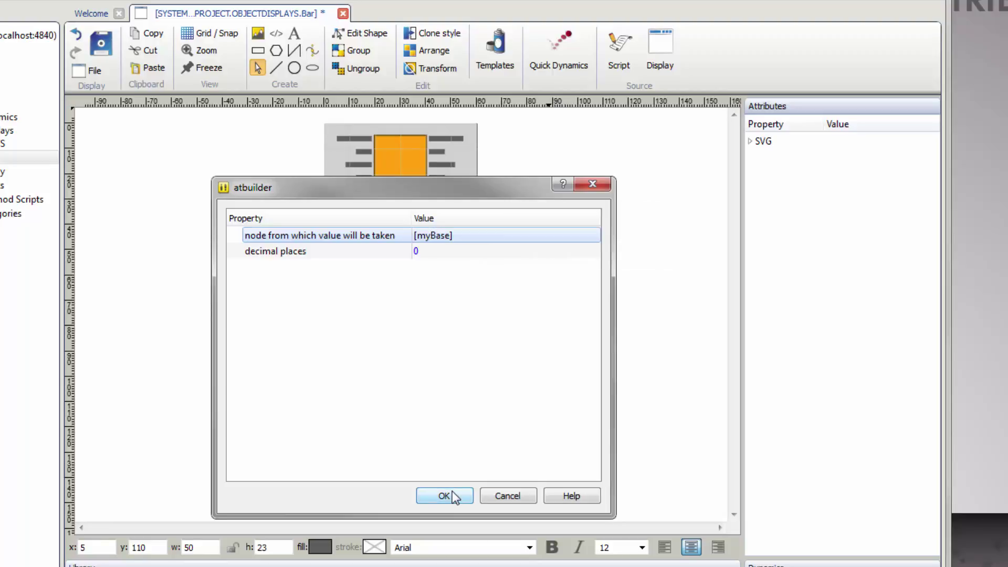
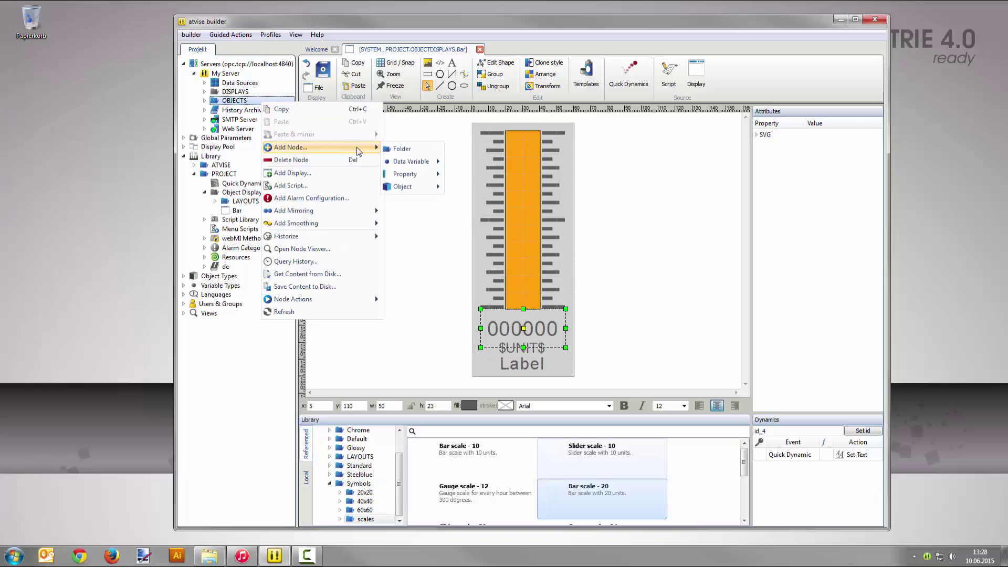
# Step: Add an Int32 data variable named motor to the OBJECTS folder
pyautogui.moveTo(420, 161)
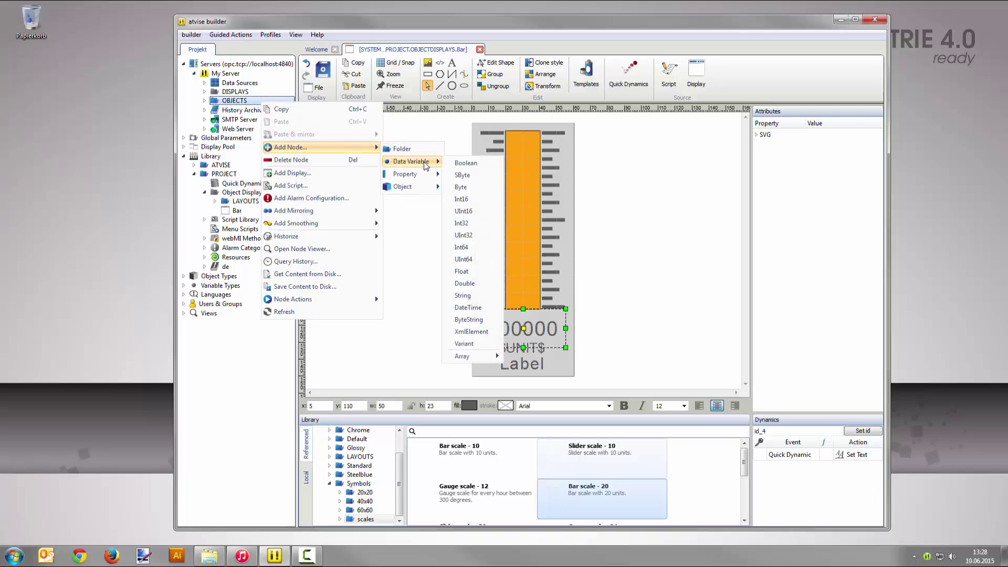
pyautogui.click(476, 223)
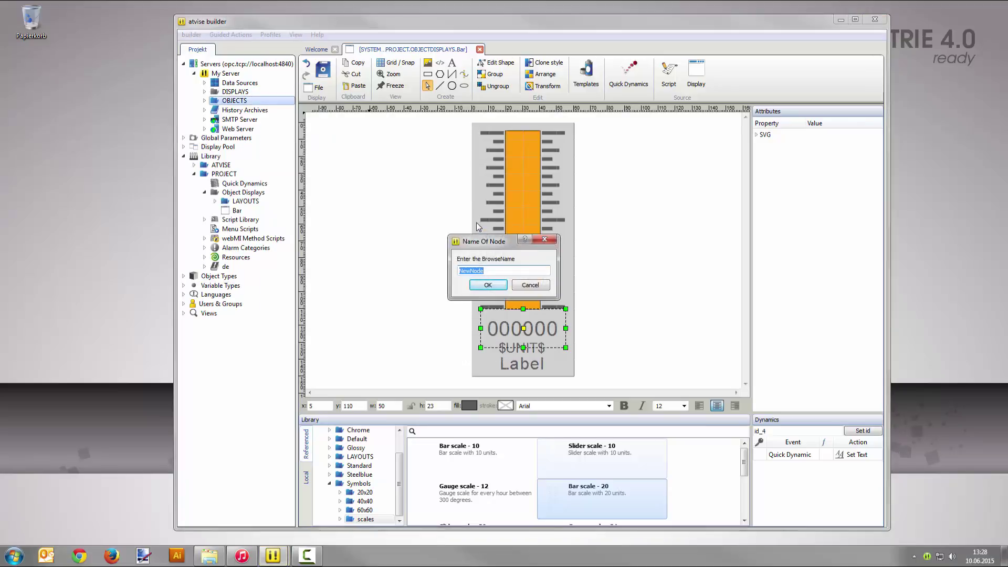
pyautogui.write('motor')
pyautogui.click(496, 285)
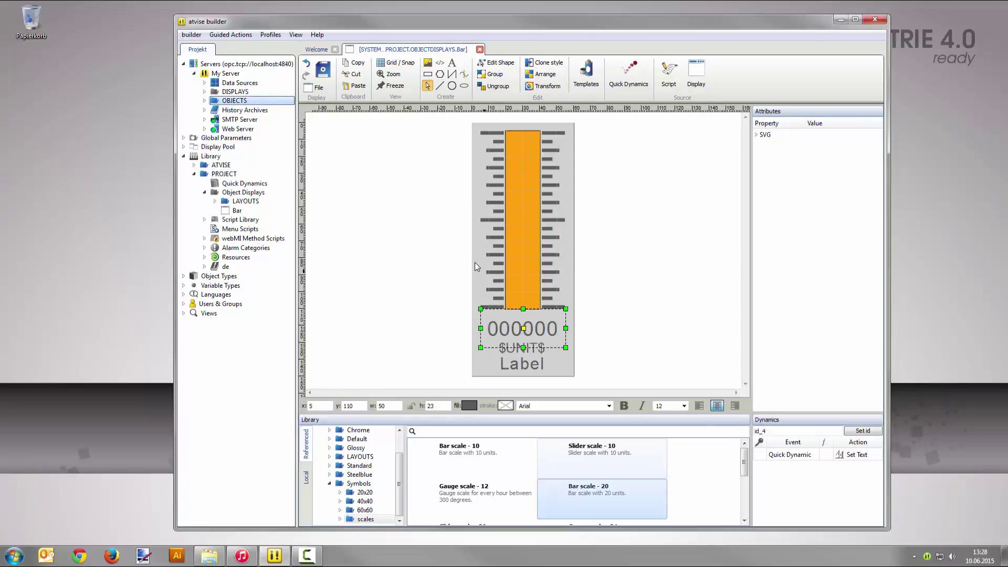
# Step: Open the Main display and place the Bar object display near the middle of its drawing area
pyautogui.click(205, 91)
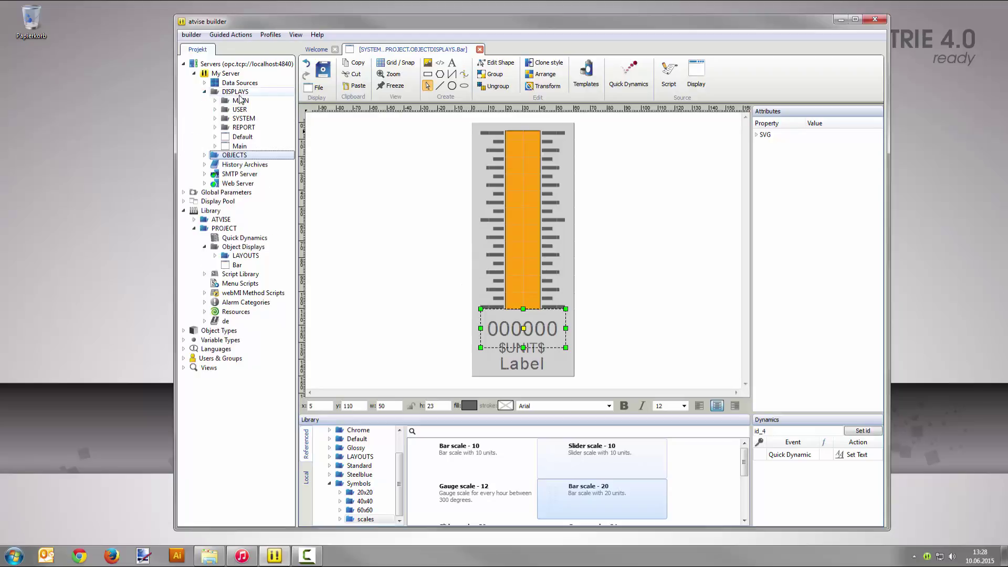
pyautogui.doubleClick(269, 146)
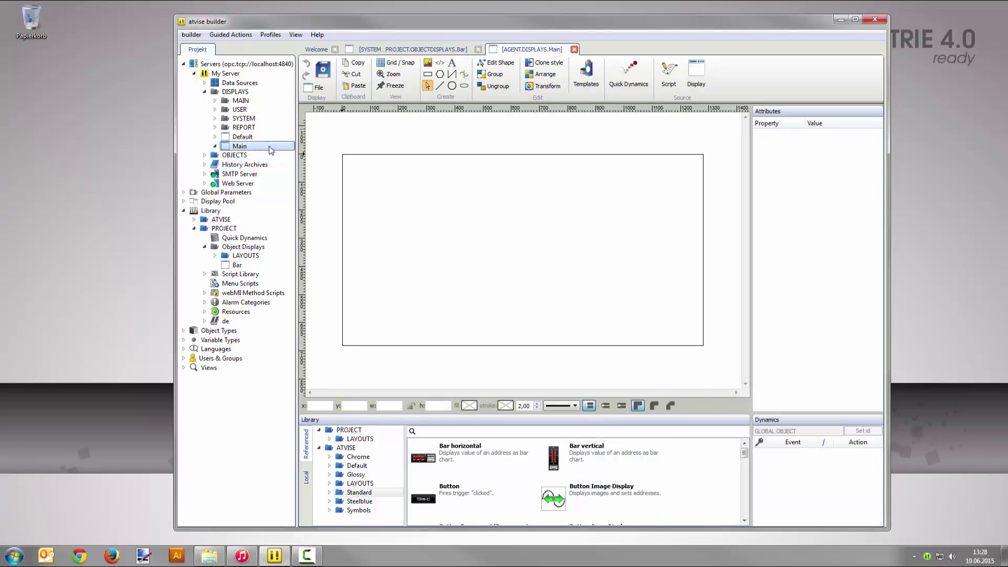
pyautogui.click(274, 268)
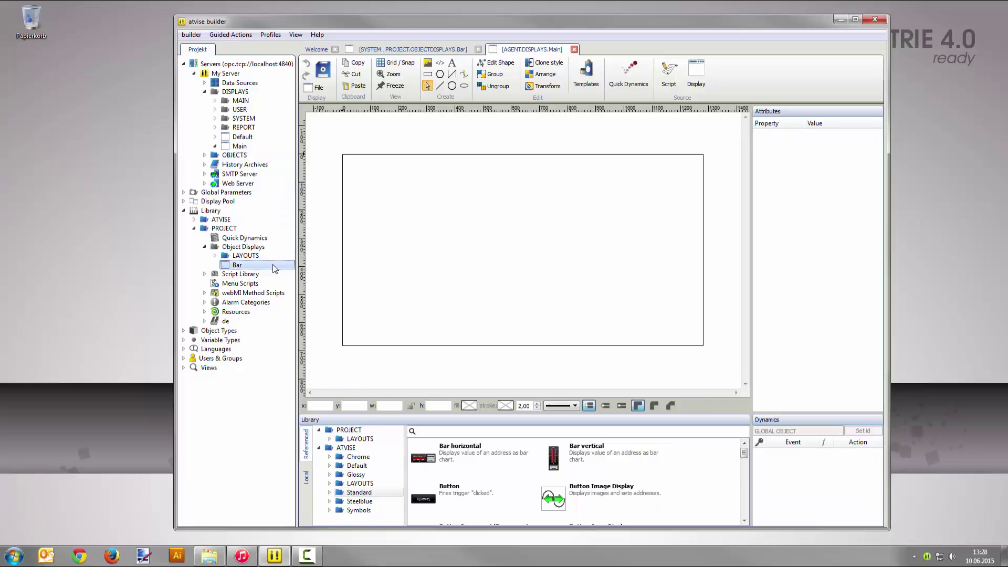
pyautogui.moveTo(273, 267); pyautogui.dragTo(506, 248)
pyautogui.scroll(3, 507, 247)
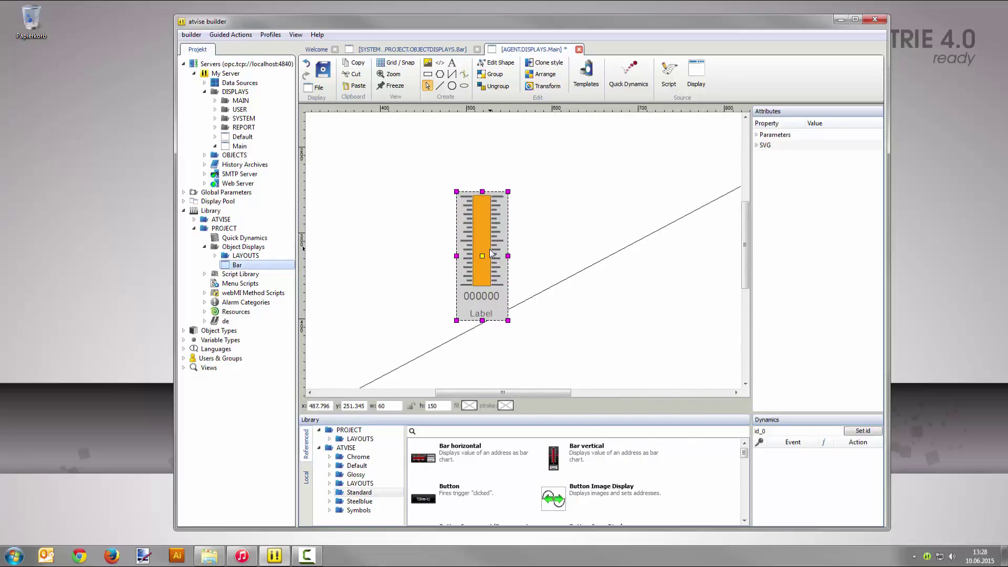
pyautogui.scroll(-1, 490, 252)
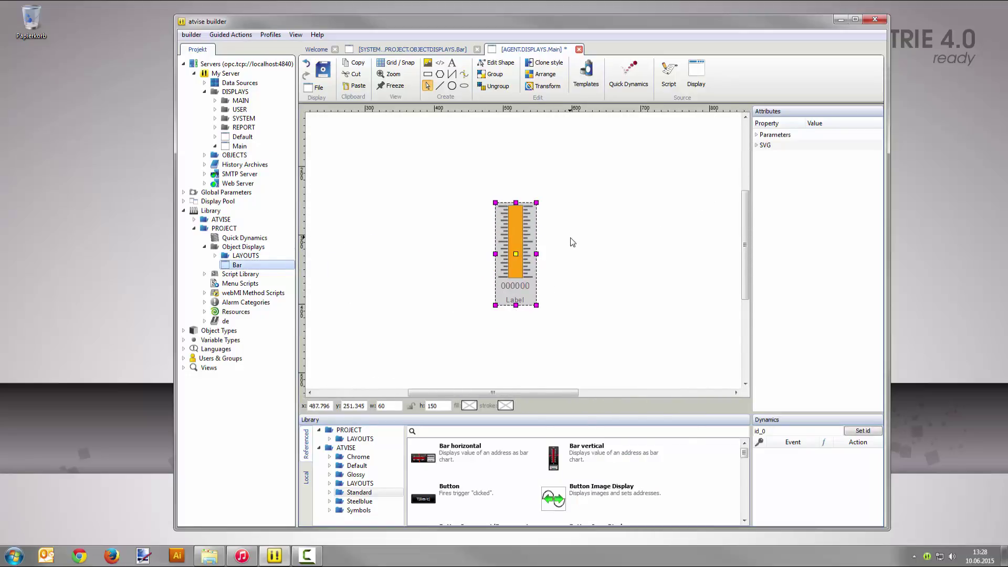
# Step: Assign the motor variable to the placed bar's my Base parameter
pyautogui.click(756, 135)
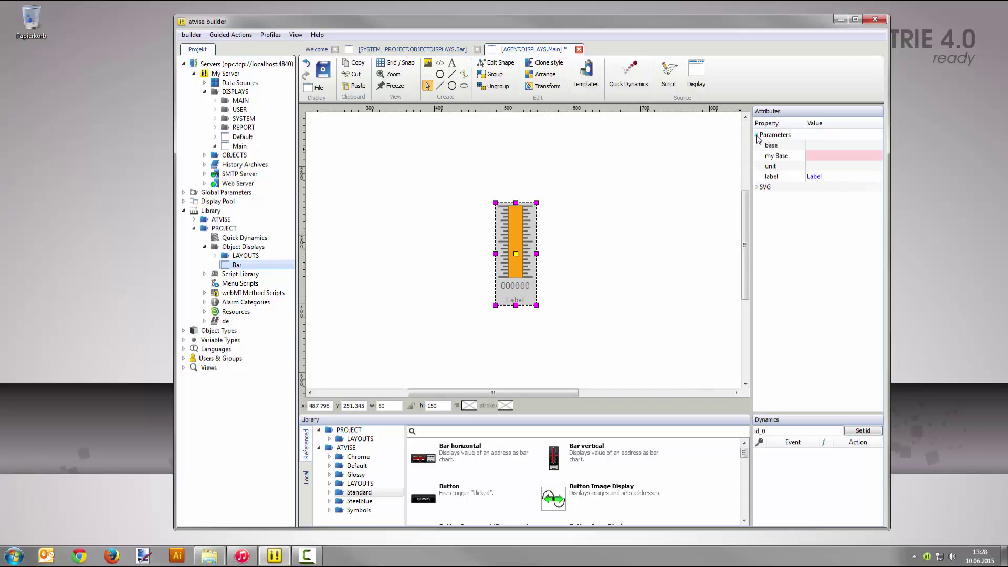
pyautogui.click(836, 157)
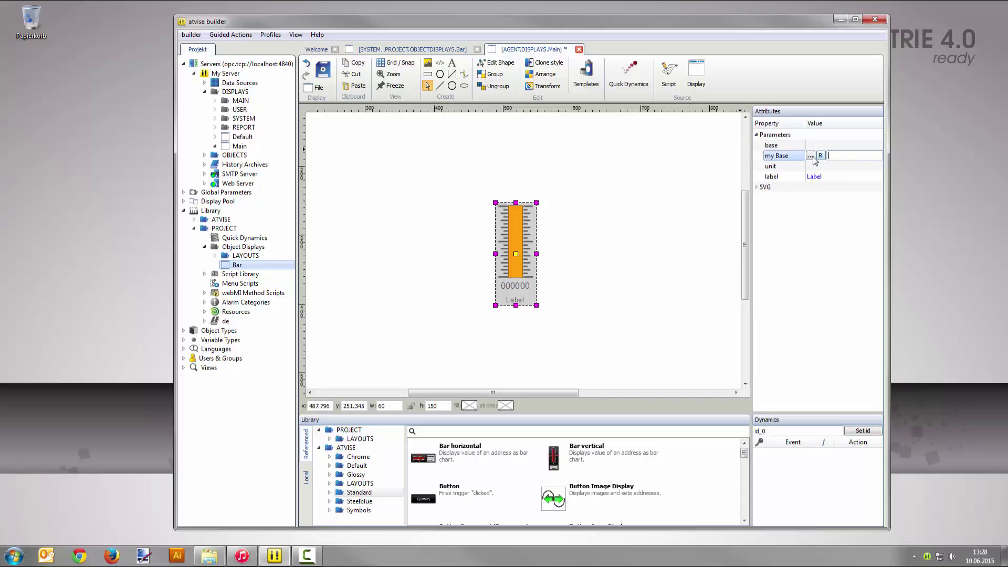
pyautogui.click(810, 156)
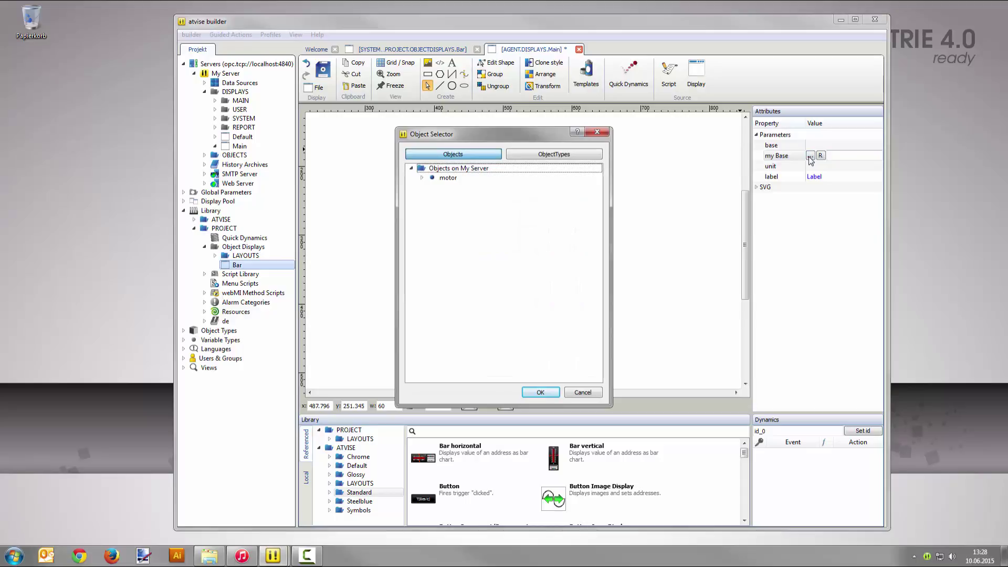
pyautogui.click(510, 179)
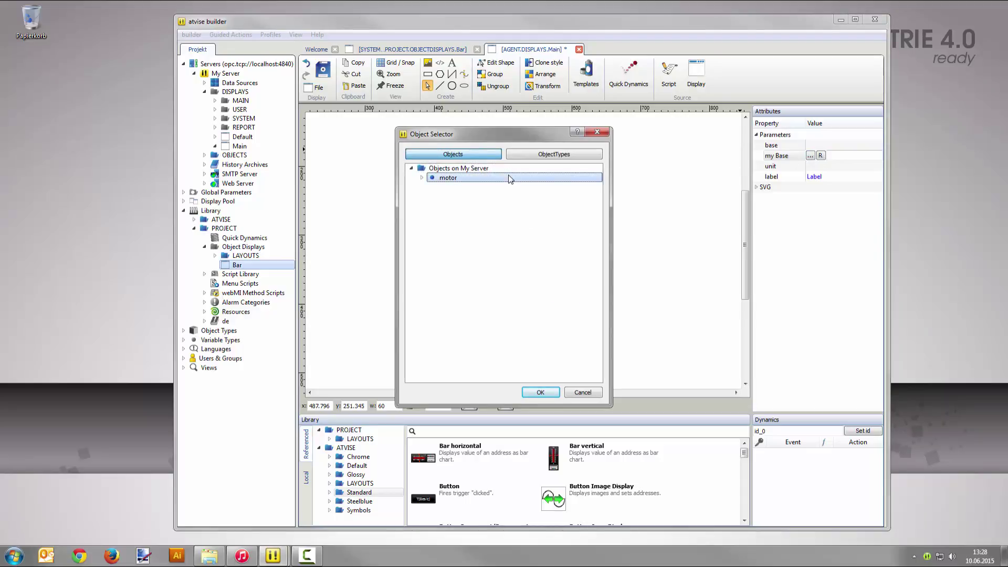
pyautogui.click(546, 393)
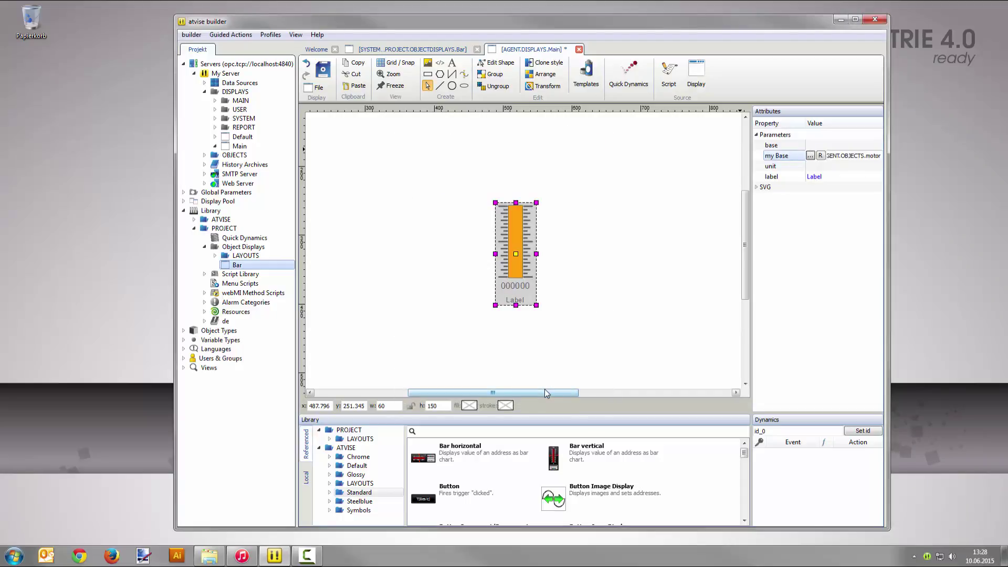
# Step: Set the bar's unit parameter to rpm and its label parameter to Engine
pyautogui.click(825, 167)
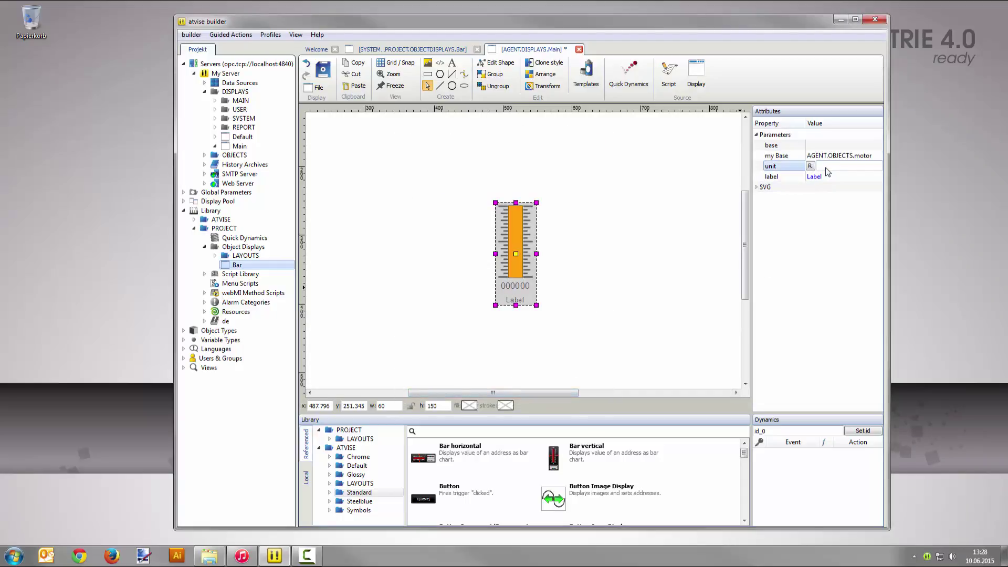
pyautogui.write('rpm')
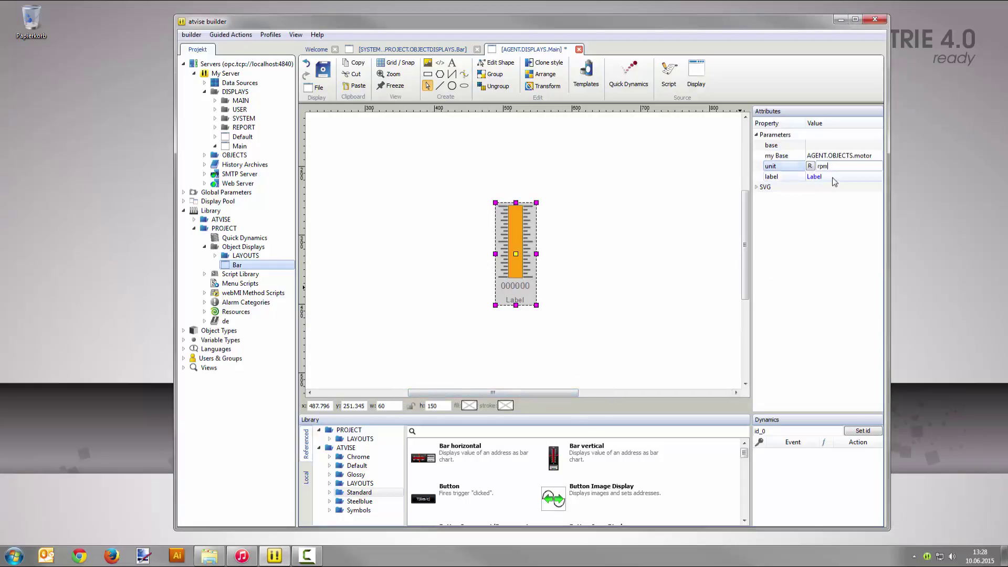
pyautogui.click(833, 177)
pyautogui.write('Engine')
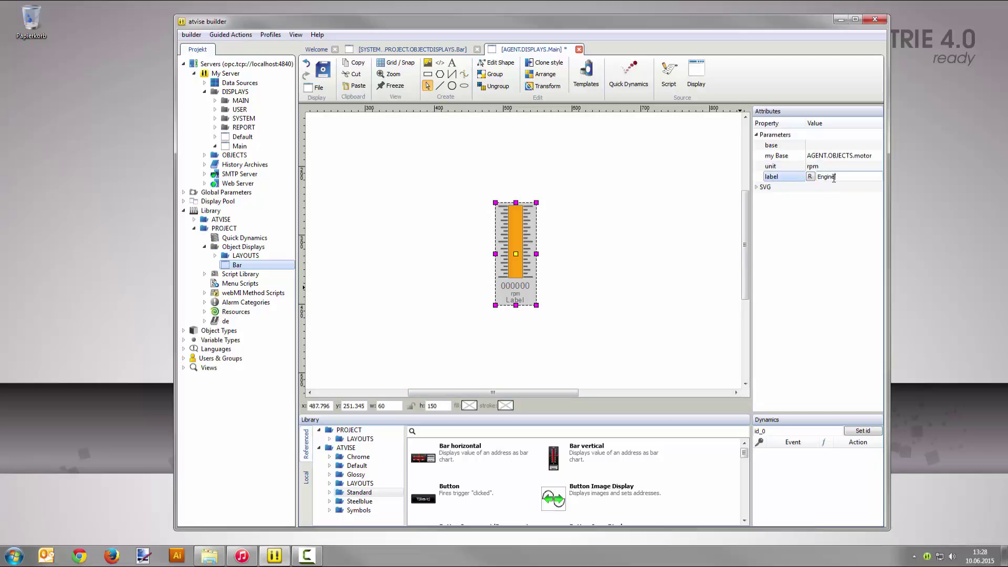
pyautogui.press('Return')
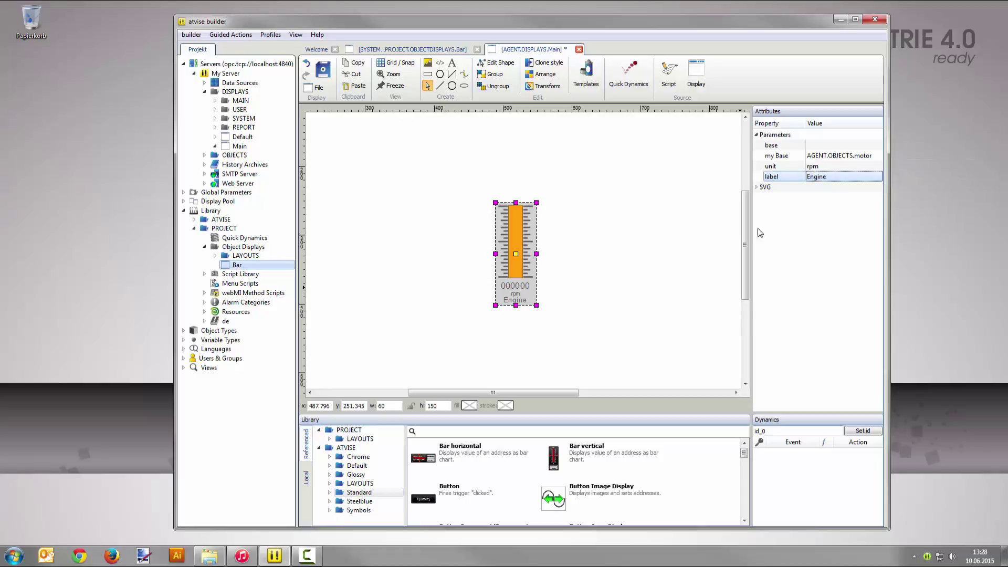
# Step: Find the standard-size Rocker Switch in the library, place it to the right of the bar, and set its base to motor
pyautogui.click(606, 431)
pyautogui.write('rock')
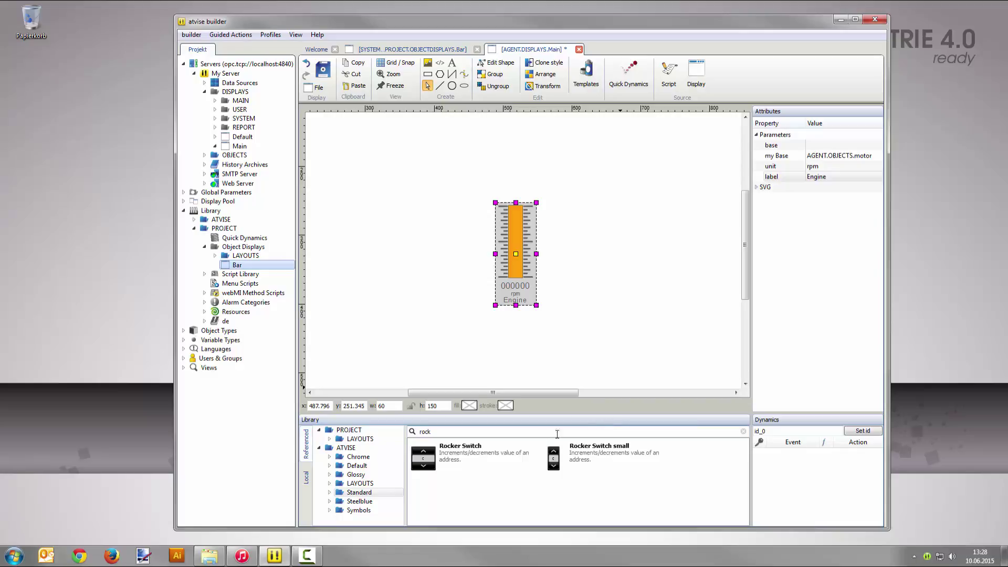
pyautogui.moveTo(504, 457); pyautogui.dragTo(586, 258)
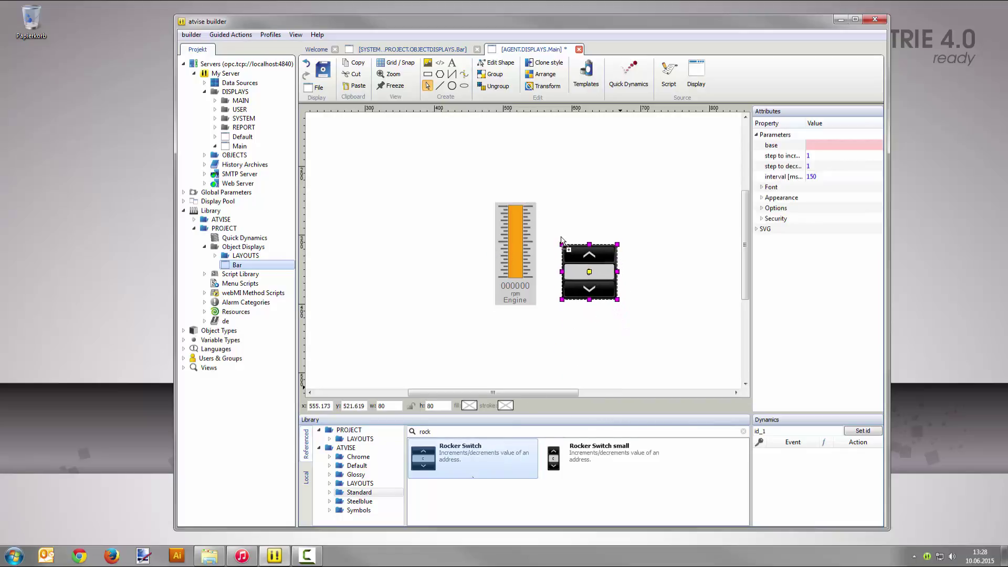
pyautogui.click(821, 147)
pyautogui.click(810, 145)
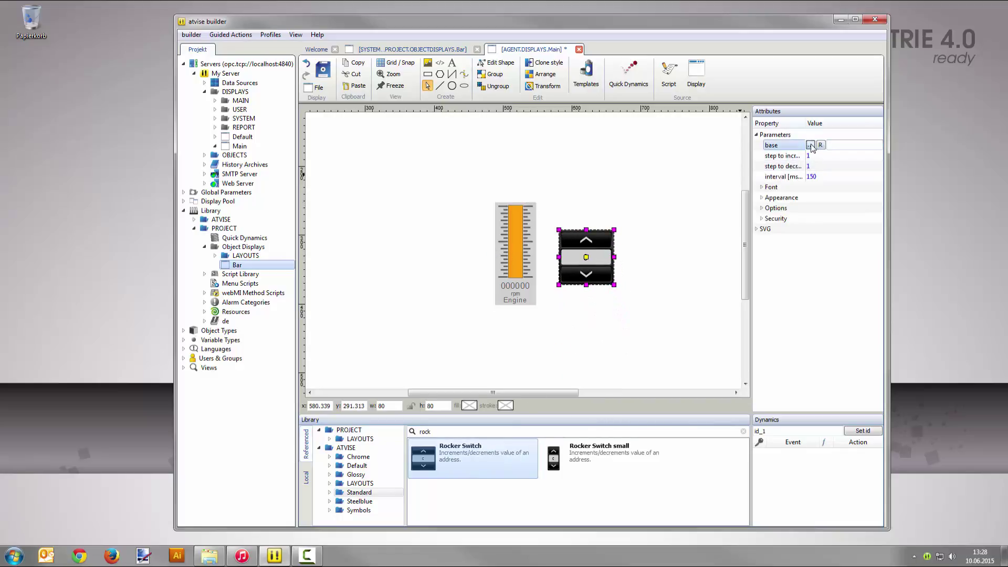
pyautogui.click(546, 178)
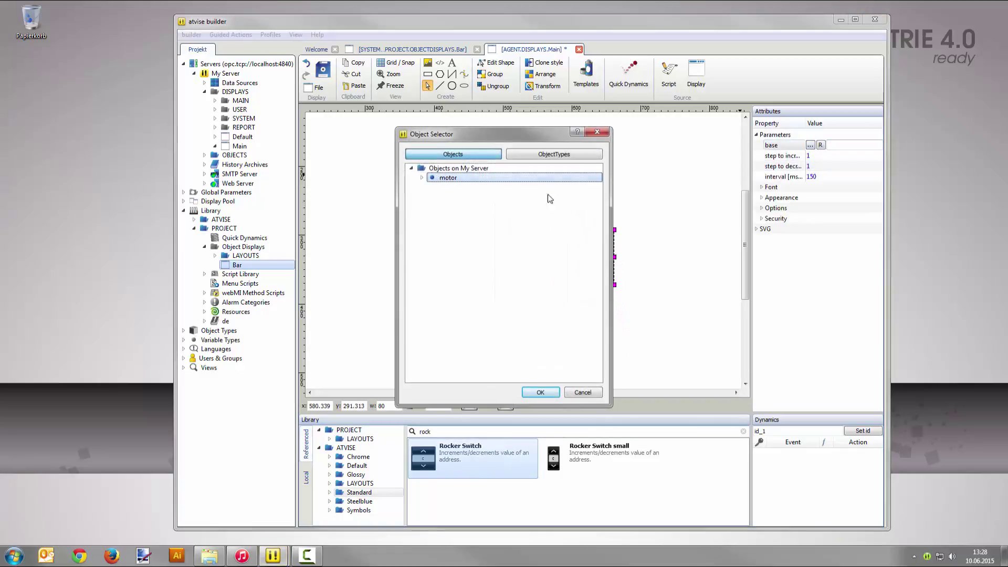
pyautogui.click(536, 391)
# Step: Limit the rocker switch to a minimum of 0 and a maximum of 100, and save the Main display
pyautogui.click(766, 210)
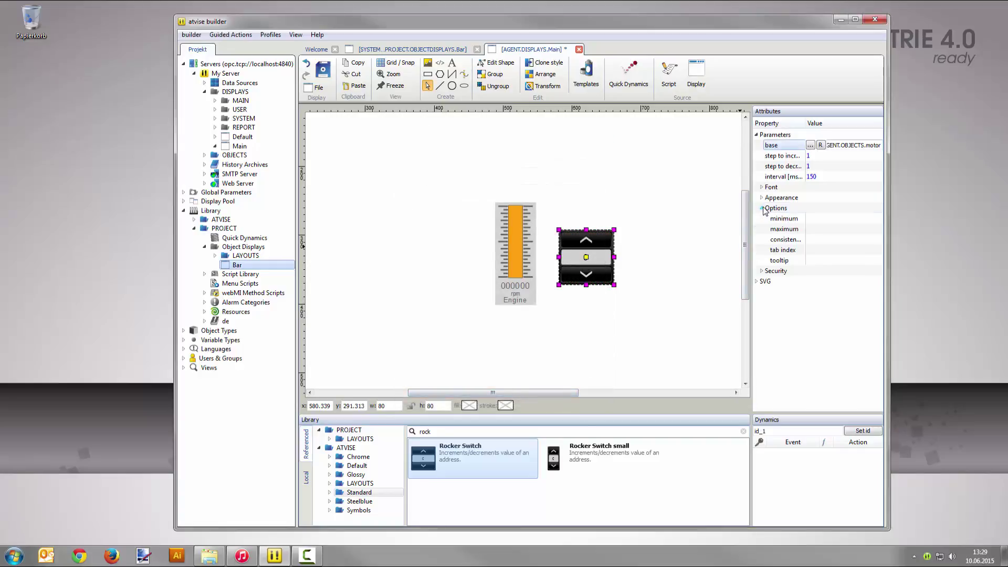
pyautogui.click(833, 220)
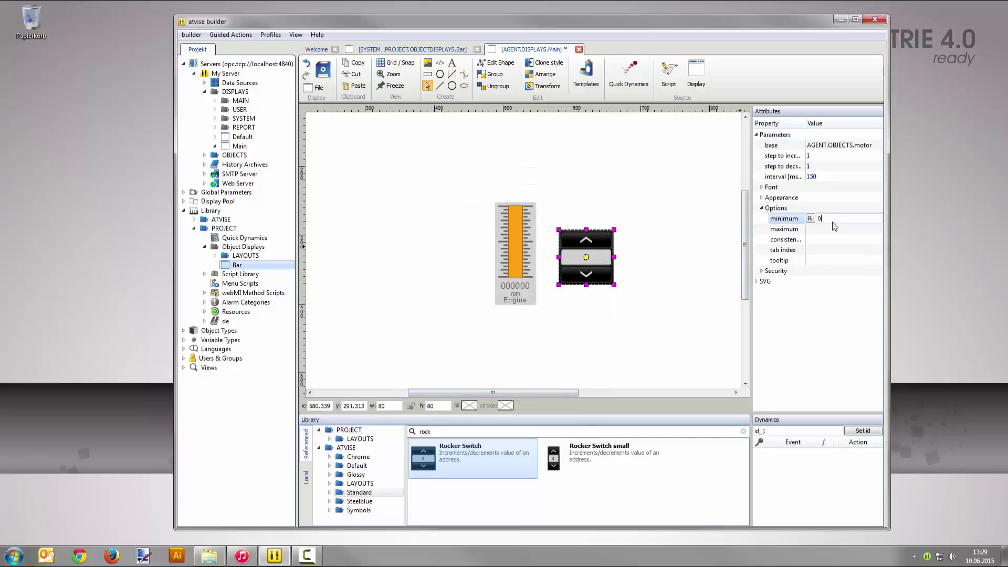
pyautogui.press('Tab')
pyautogui.write('10')
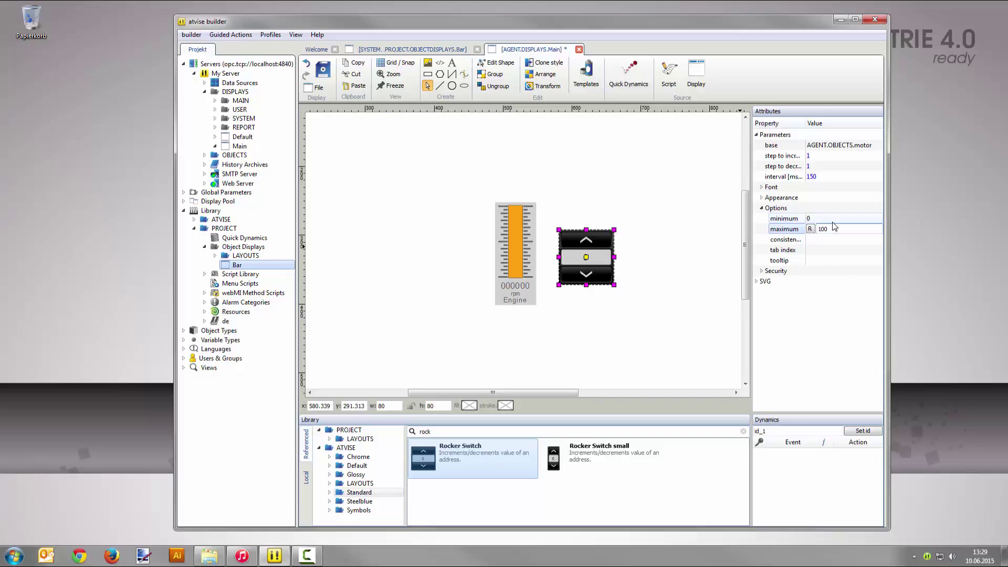
pyautogui.press('Return')
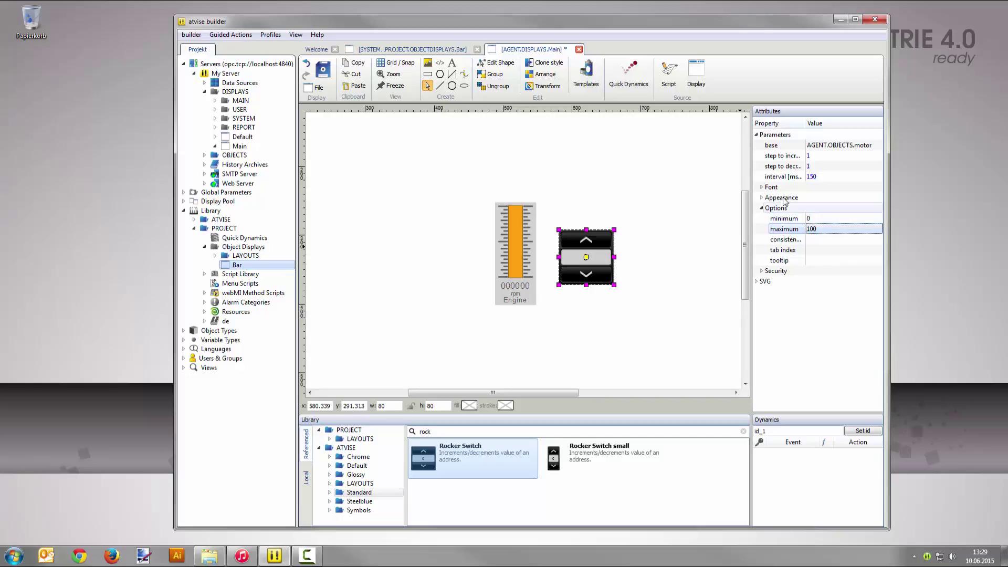
pyautogui.click(327, 68)
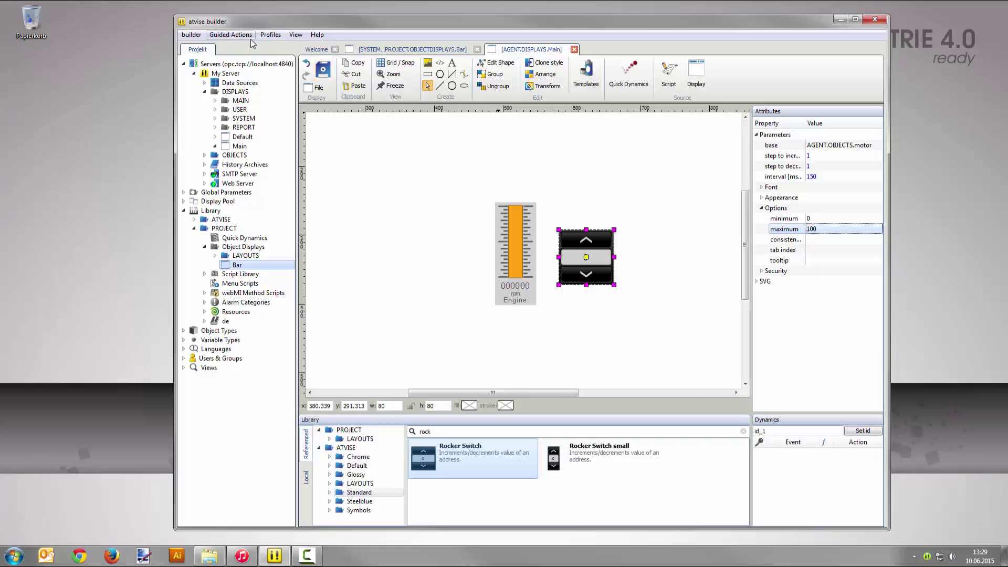
# Step: Open My Server in the web browser through http1 (80)
pyautogui.click(231, 35)
pyautogui.moveTo(312, 139)
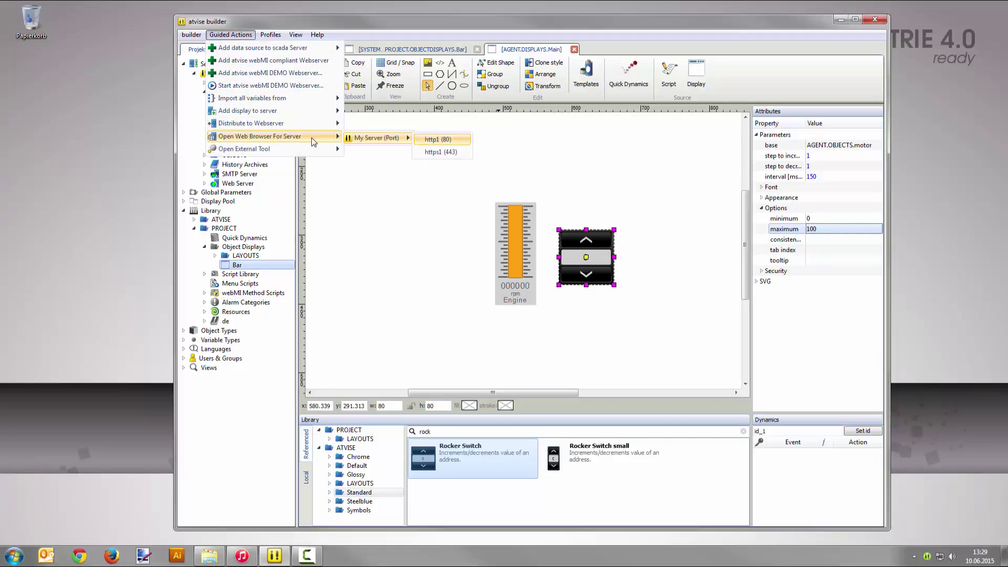
pyautogui.click(440, 139)
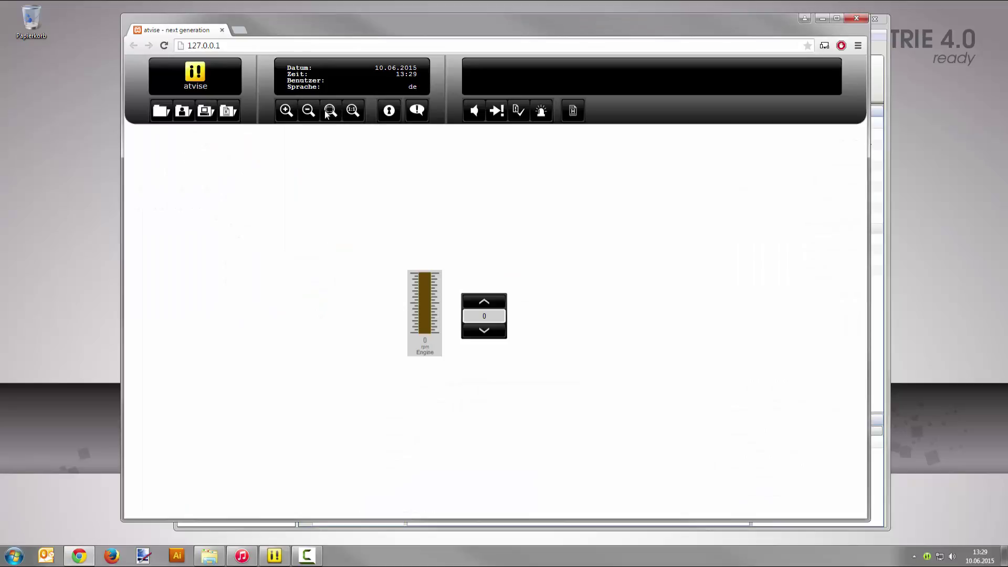
# Step: Test the bar by raising the motor value with the rocker switch and lowering it again to 24
pyautogui.moveTo(362, 229); pyautogui.dragTo(571, 392)
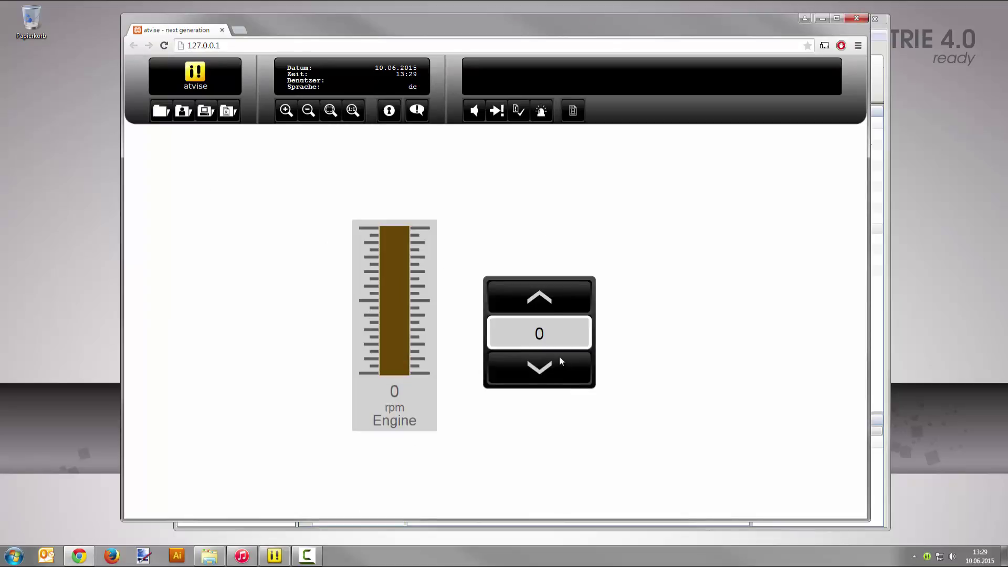
pyautogui.click(552, 297)
pyautogui.click(552, 296)
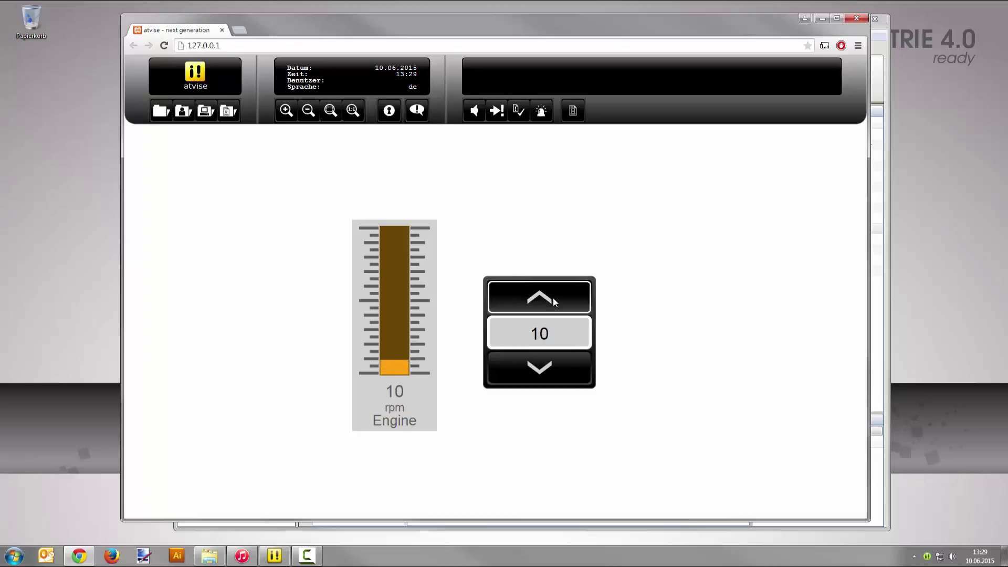
pyautogui.click(553, 298)
pyautogui.click(553, 297)
pyautogui.click(553, 298)
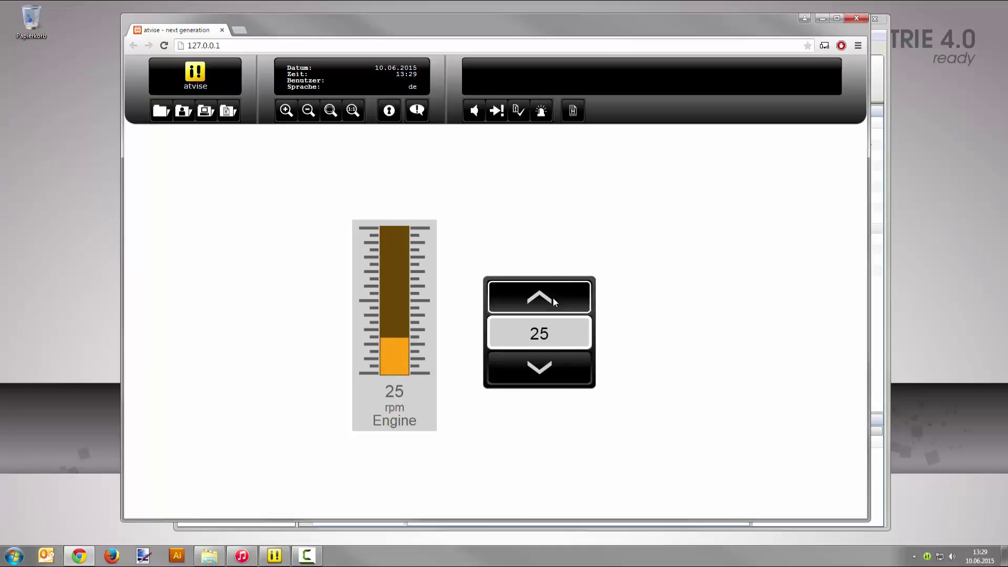
pyautogui.click(553, 298)
pyautogui.click(553, 298)
pyautogui.click(552, 372)
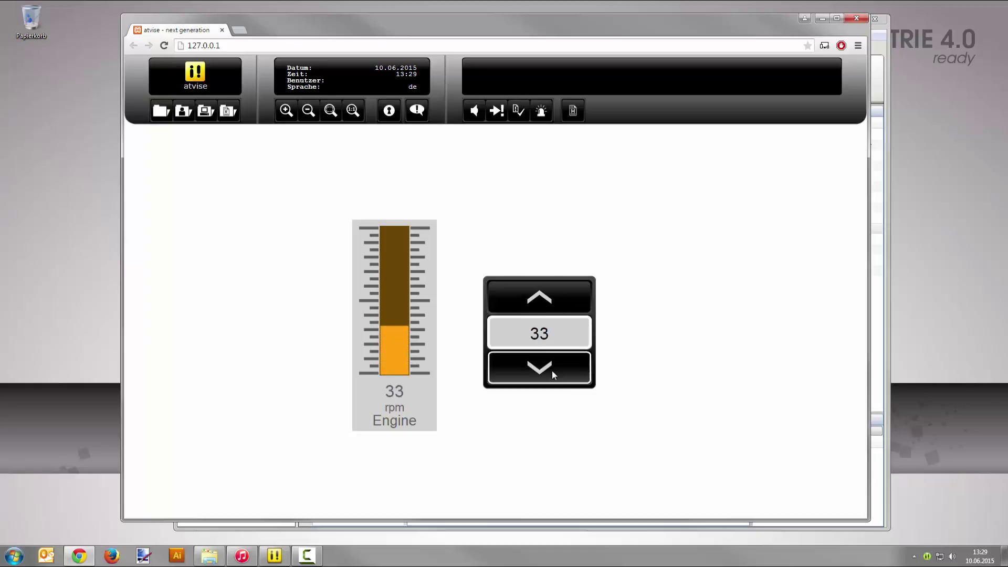
pyautogui.click(552, 371)
pyautogui.click(552, 371)
pyautogui.click(553, 371)
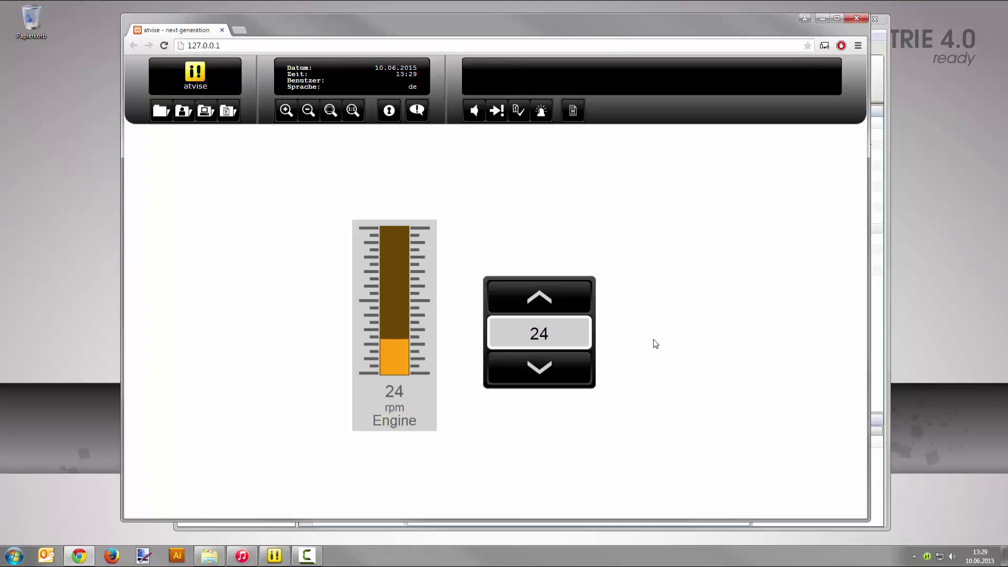